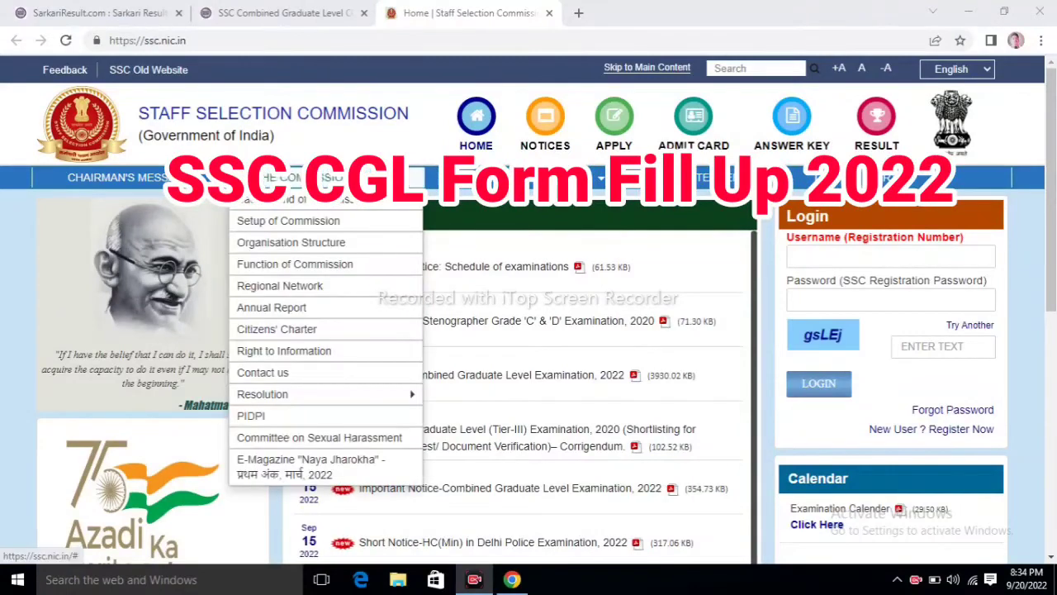
Step: Open the new candidate registration form via 'New User? Register Now'
mouse_move(569, 180)
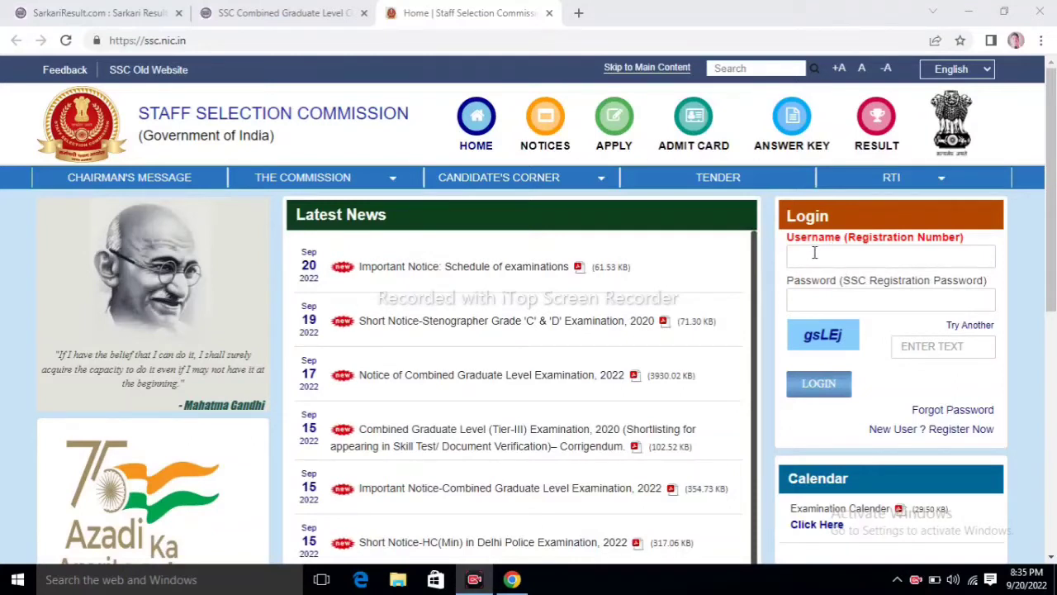
click(879, 259)
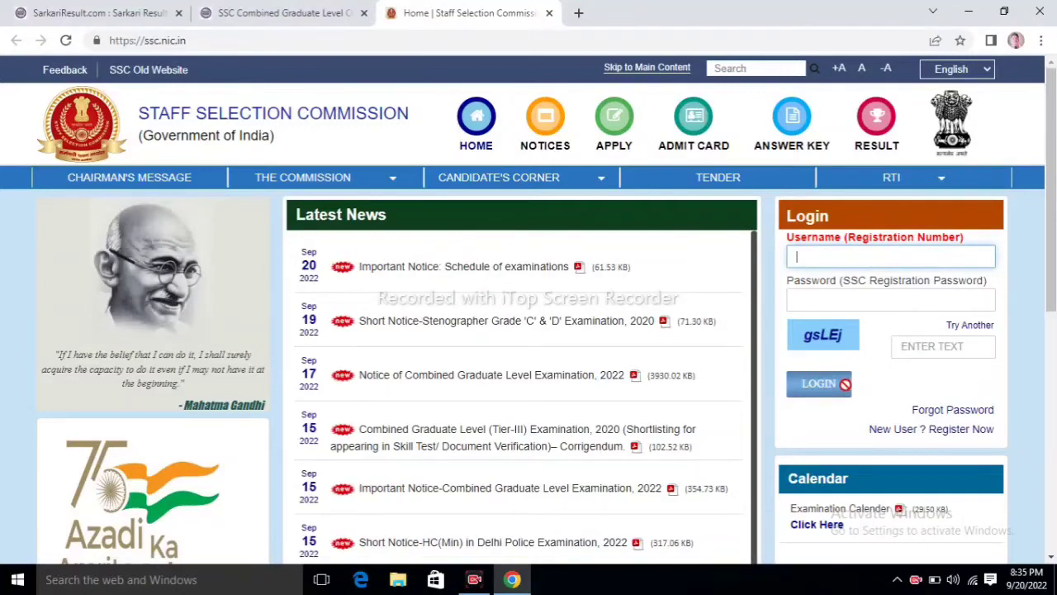
click(950, 441)
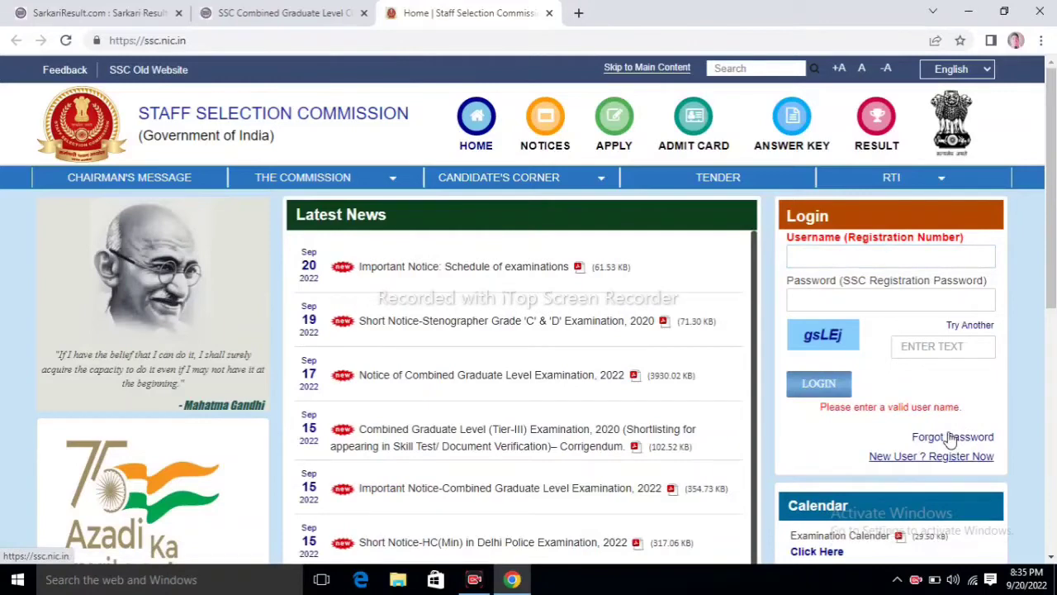
click(948, 462)
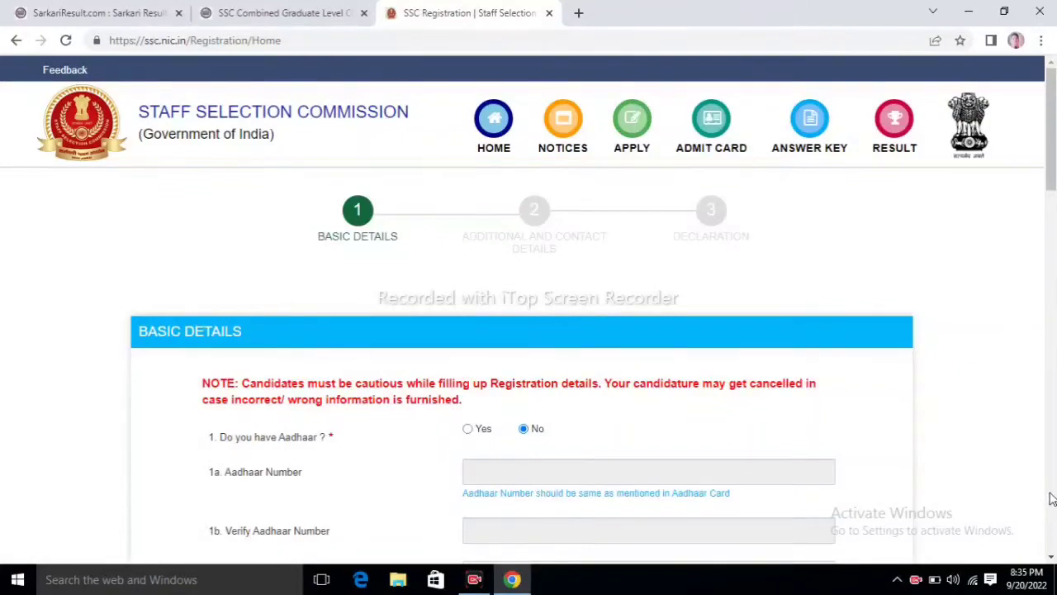
click(1049, 252)
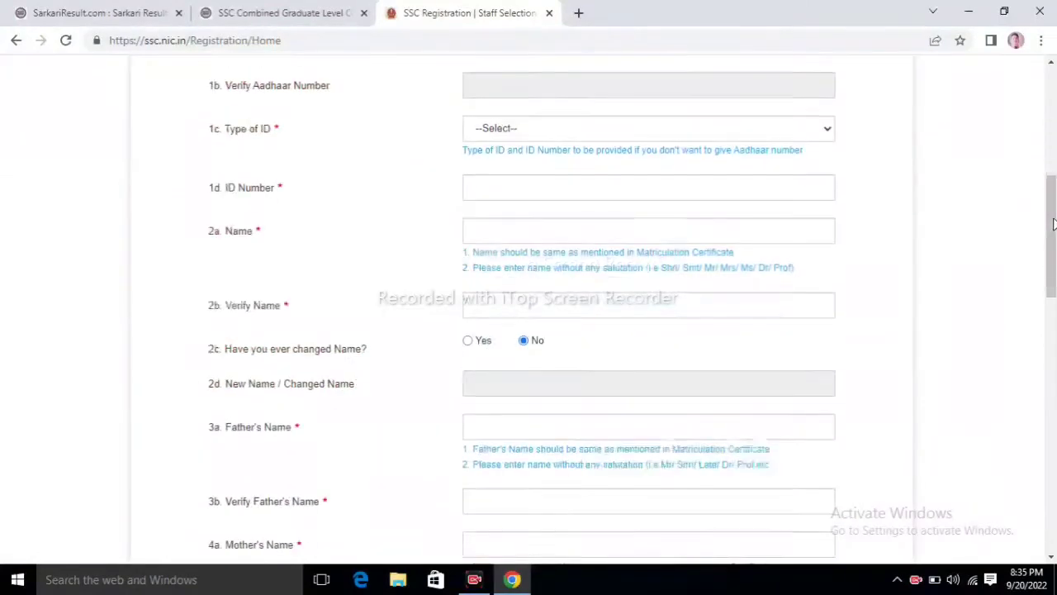
scroll(1052, 76, up, 2)
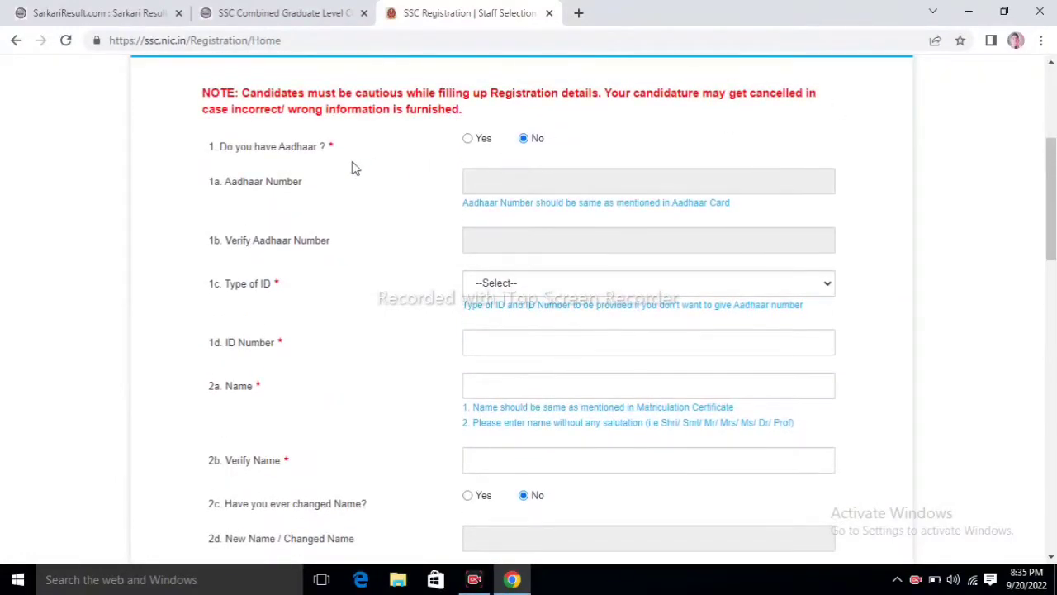
Step: Answer Yes to having an Aadhaar and go through the Aadhaar number fields
click(468, 141)
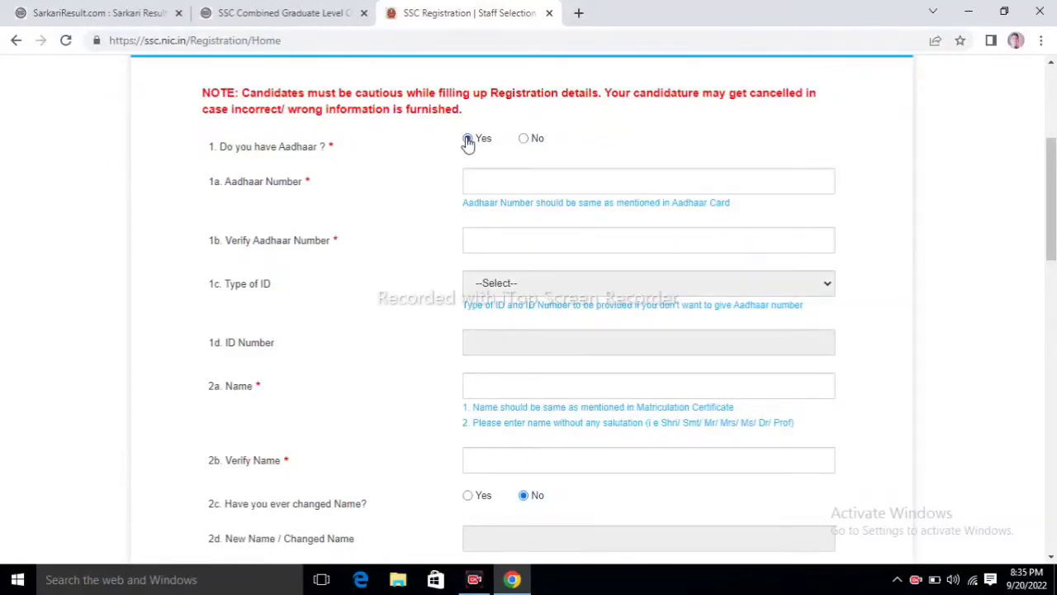
click(492, 178)
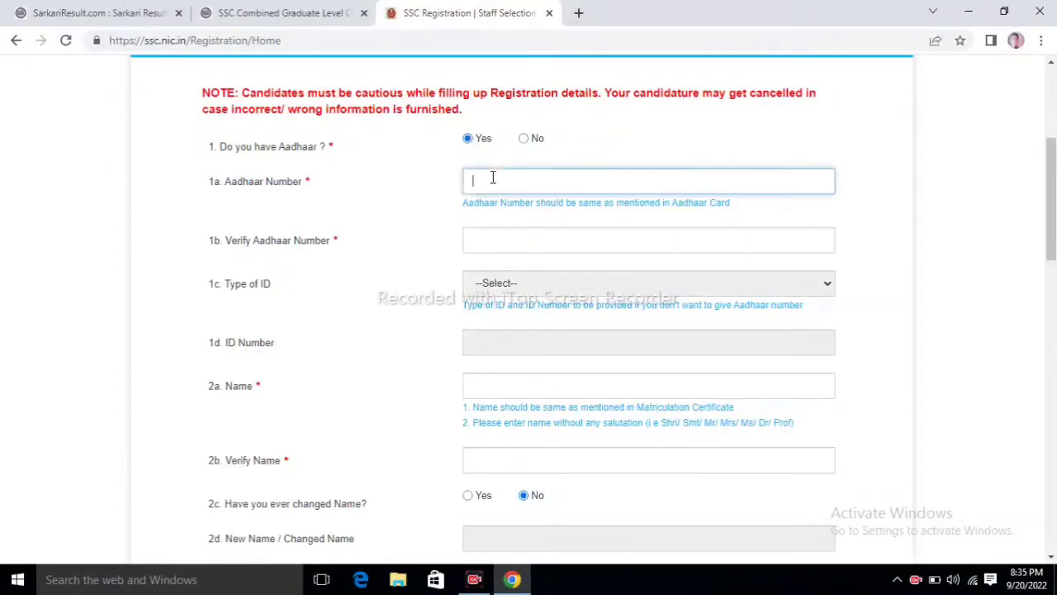
click(493, 240)
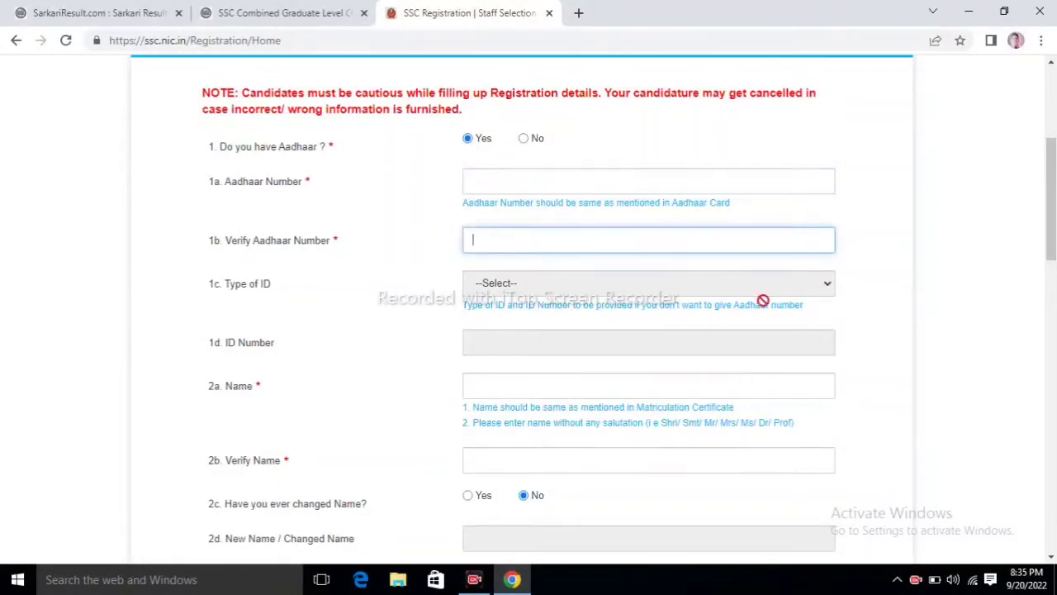
click(1054, 309)
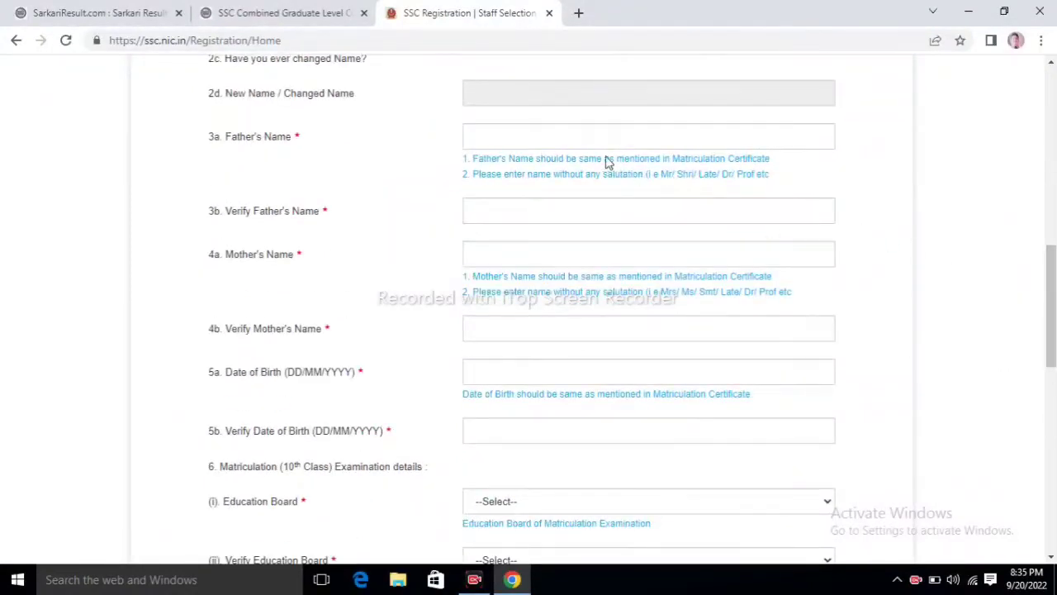
Step: Enter the father's name in field 3a, then go through the mother's name fields
click(521, 138)
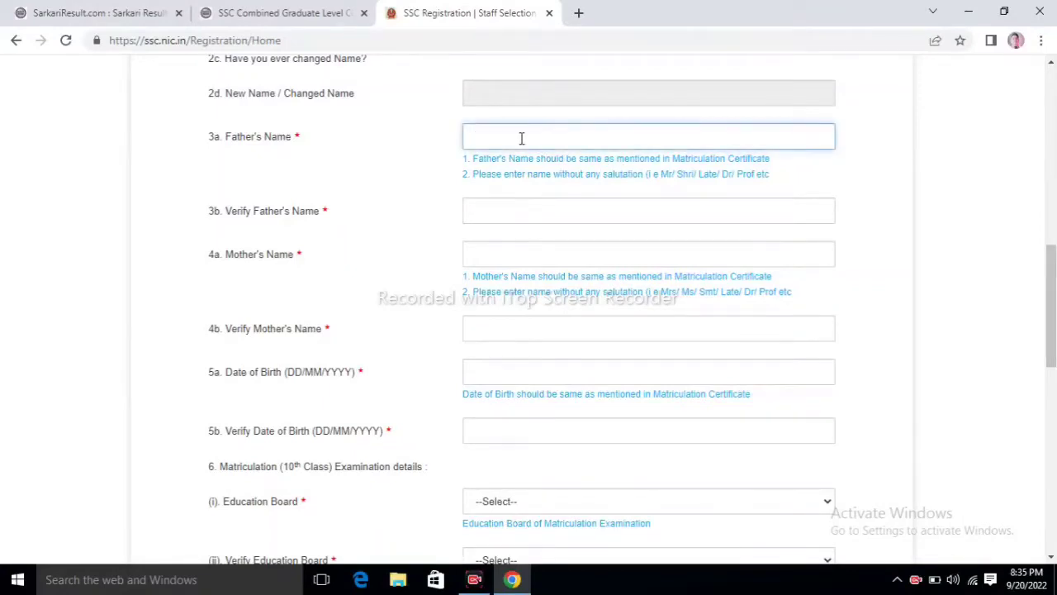
click(499, 214)
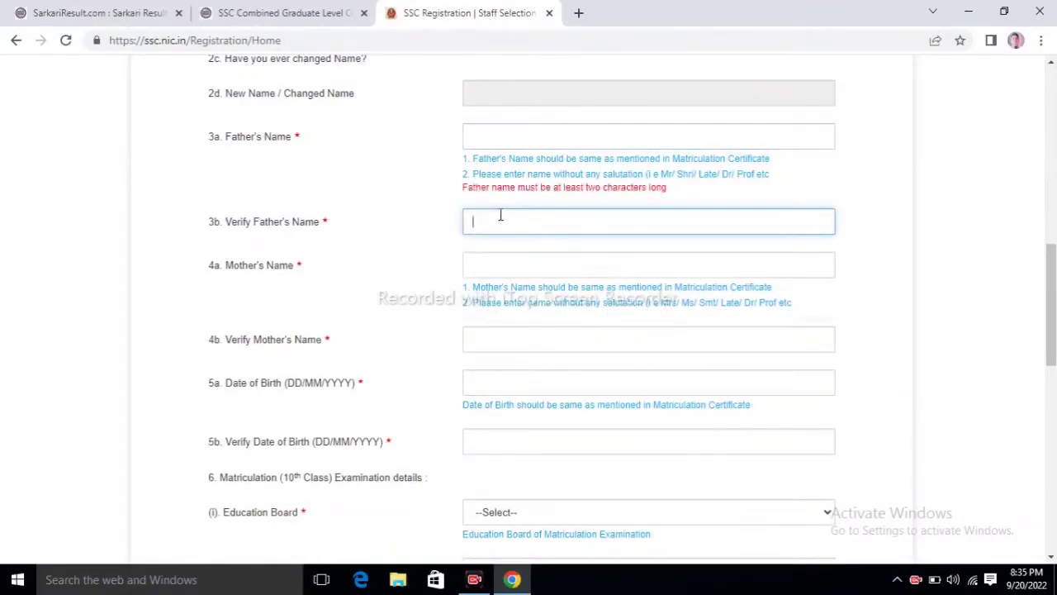
click(498, 128)
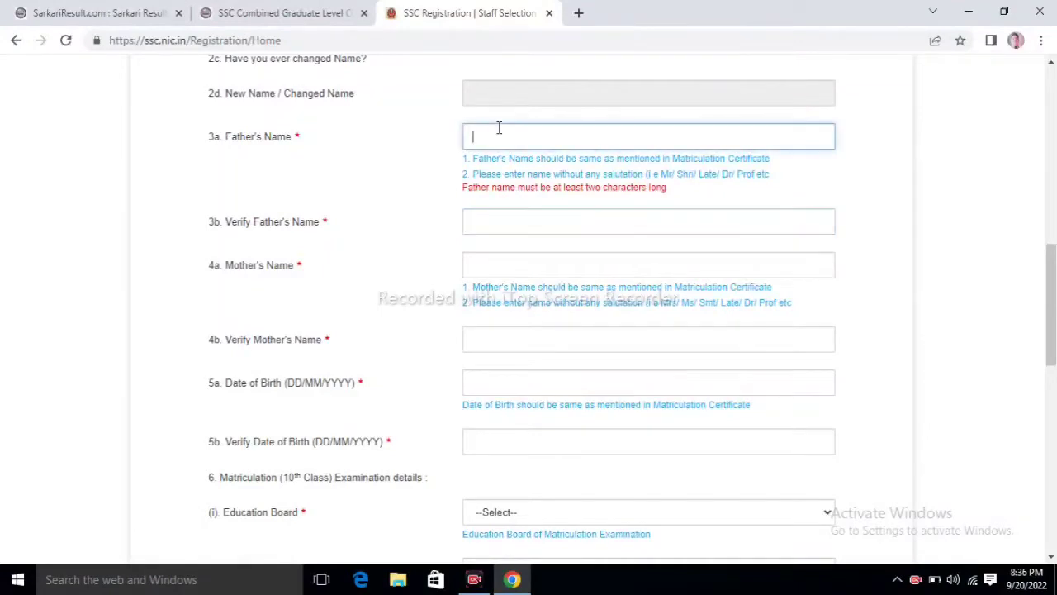
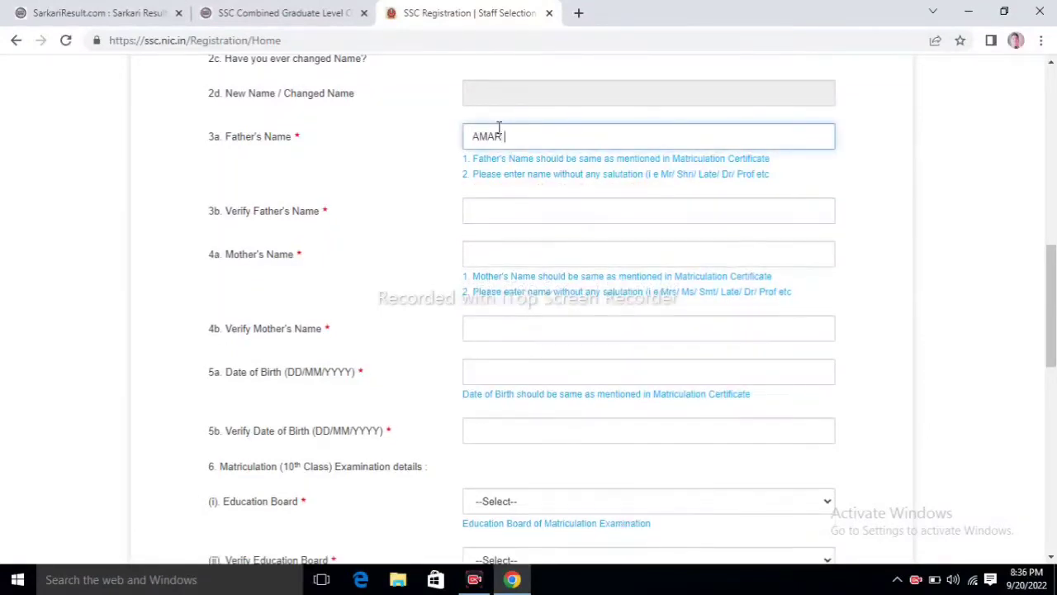
click(498, 217)
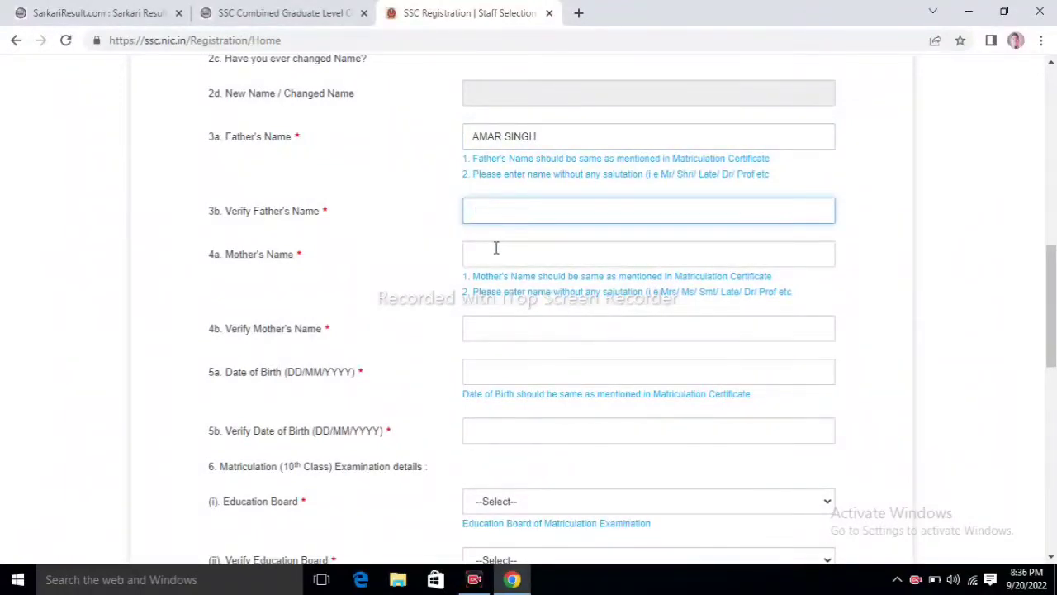
click(496, 247)
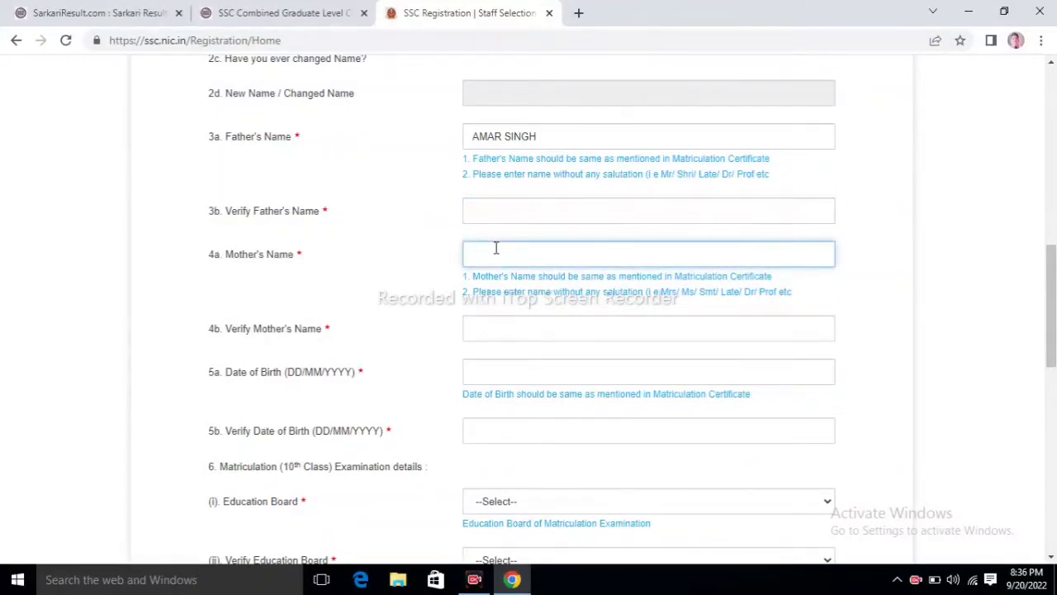
click(498, 327)
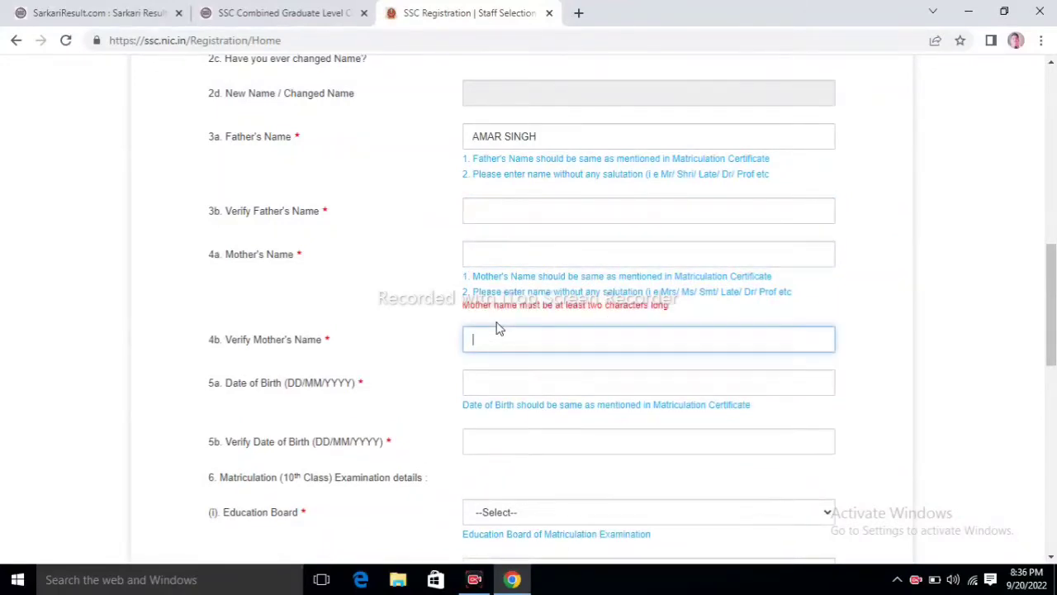
Step: Pick 1 February 2000 as the date of birth, then open the Verify Date of Birth calendar
click(495, 379)
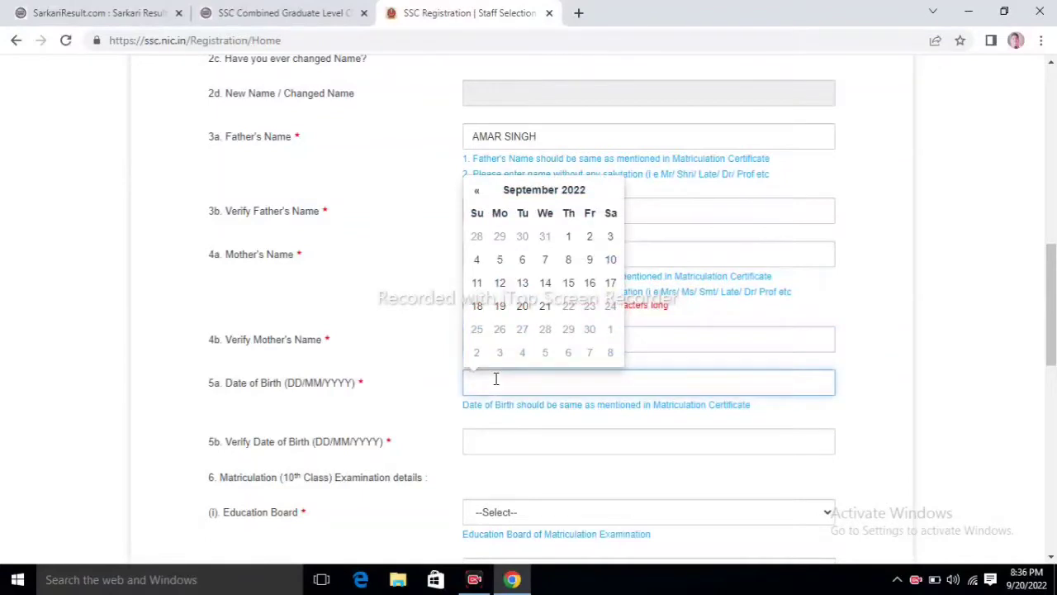
click(566, 195)
click(475, 214)
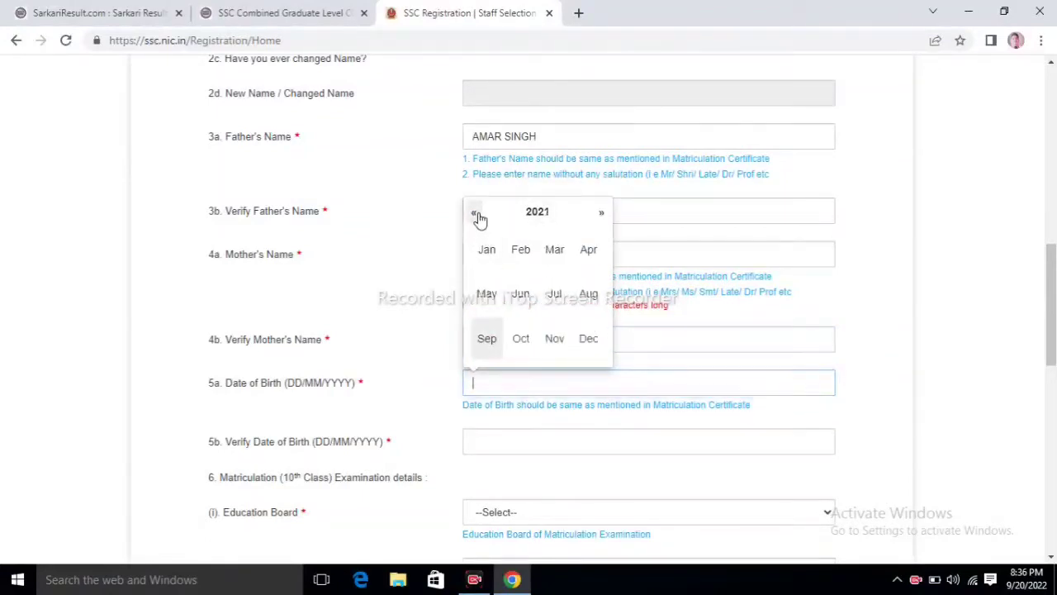
click(475, 213)
click(475, 213)
click(474, 213)
click(475, 213)
click(475, 213)
click(474, 213)
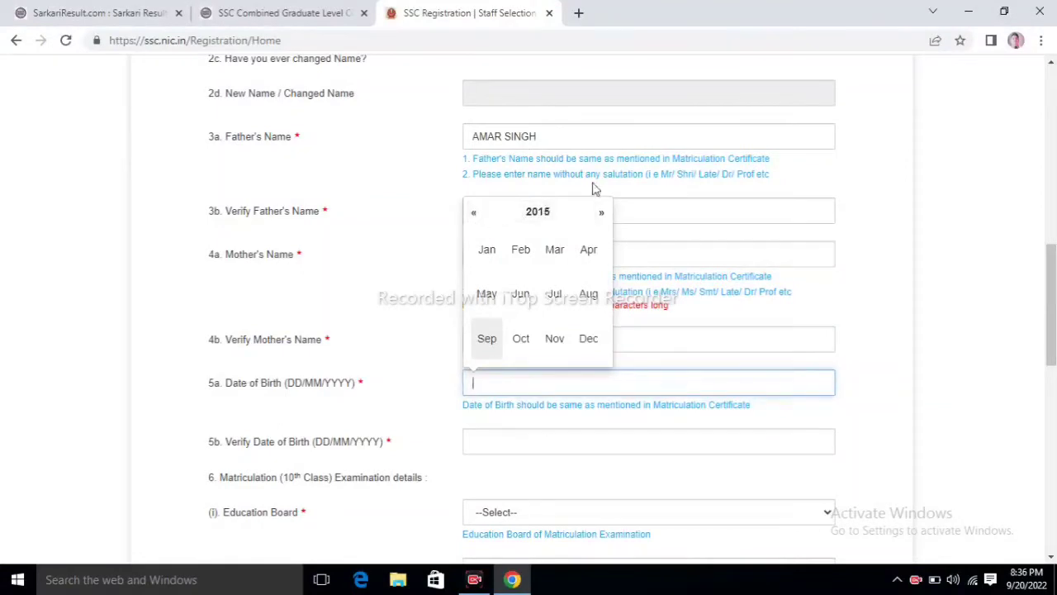
click(538, 213)
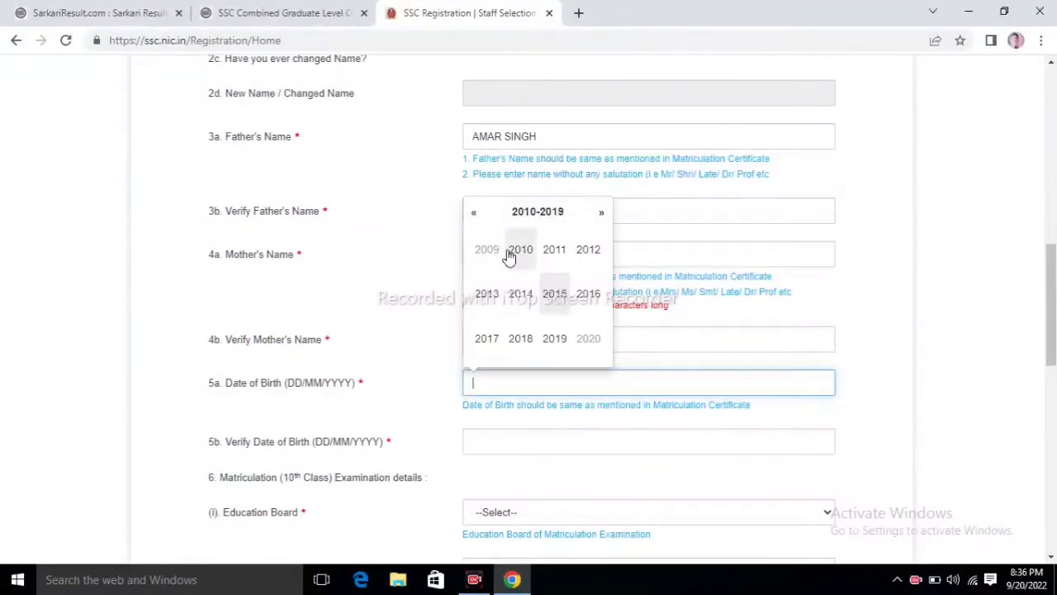
click(475, 217)
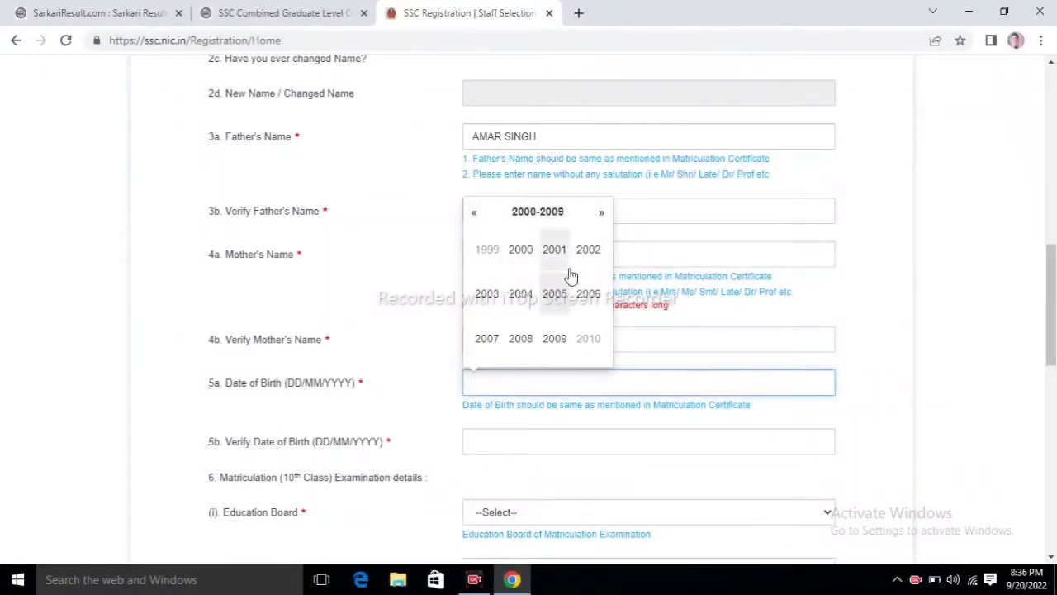
click(525, 260)
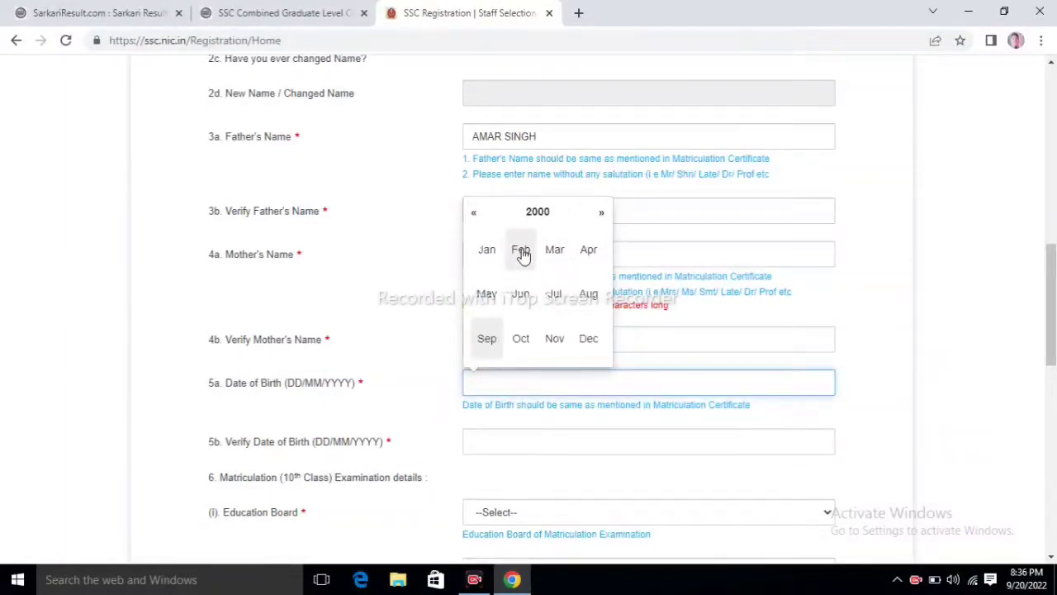
click(523, 264)
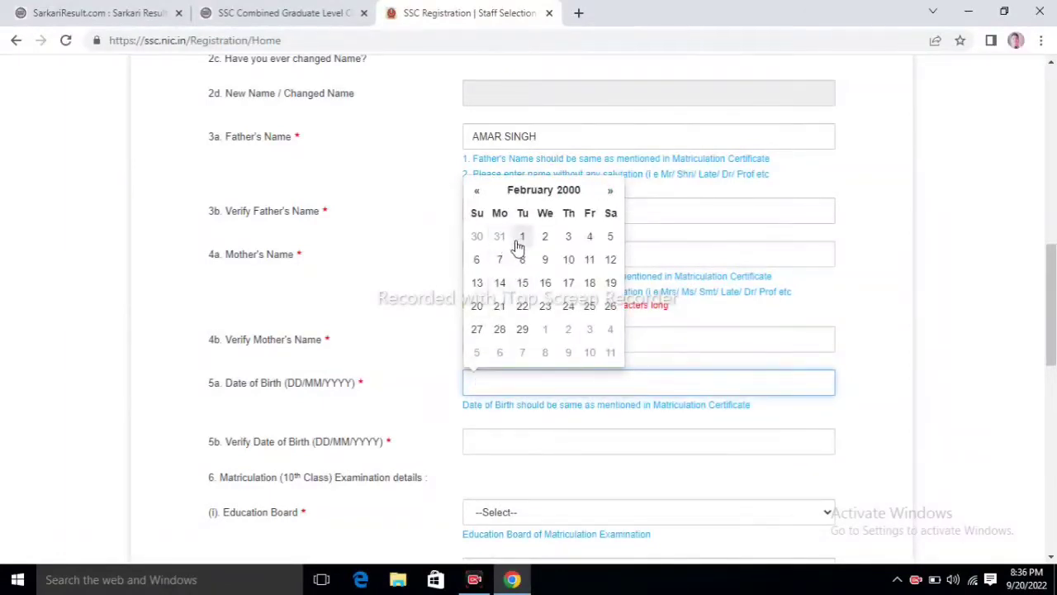
click(522, 238)
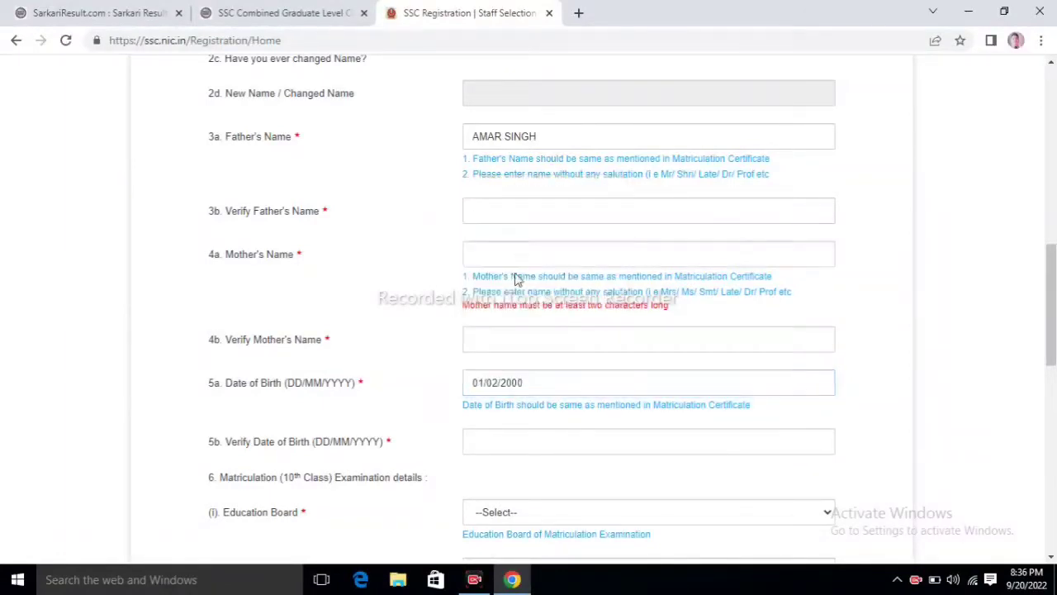
click(498, 436)
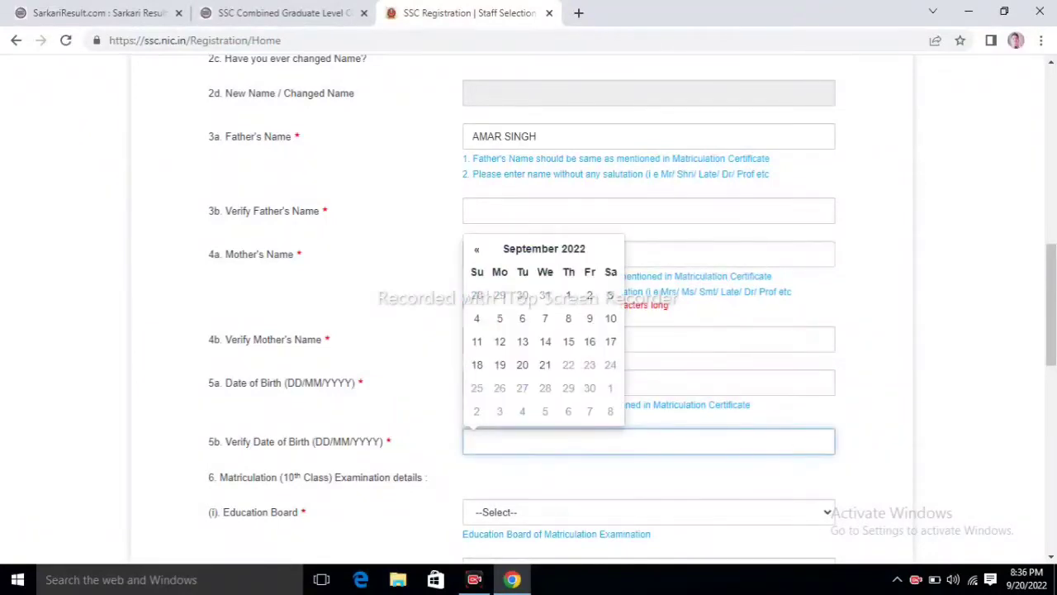
Step: Go through the roll number fields and set Year of Passing and its verification to 2021
scroll(862, 383, down, 5)
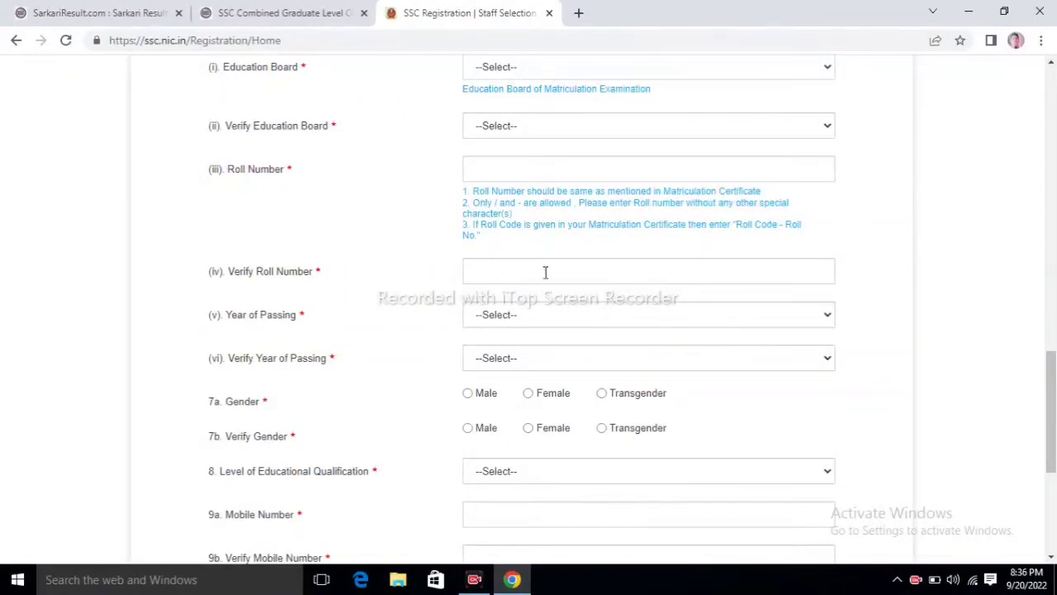
click(503, 165)
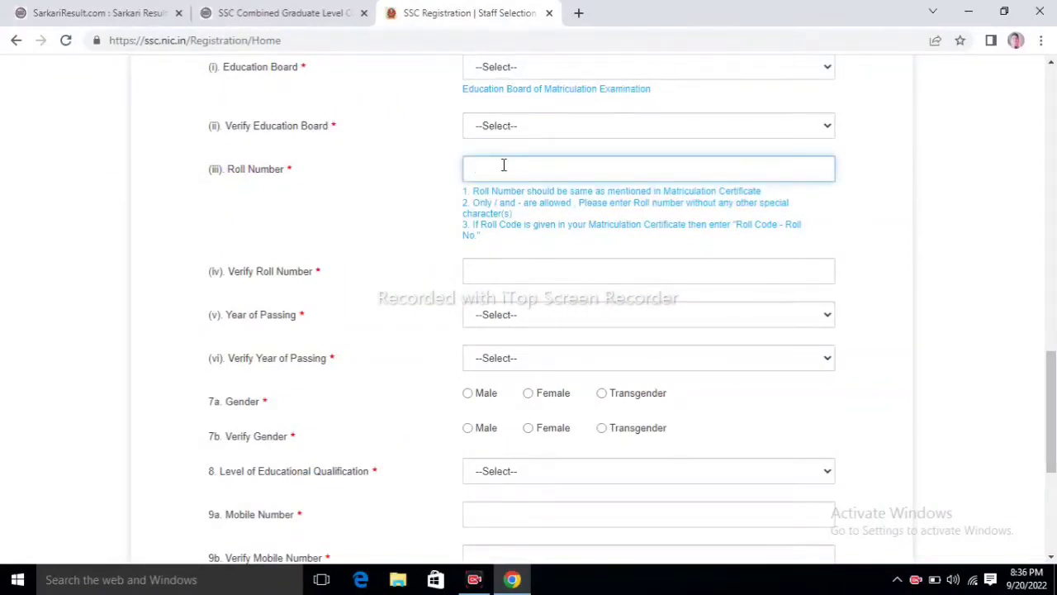
click(478, 261)
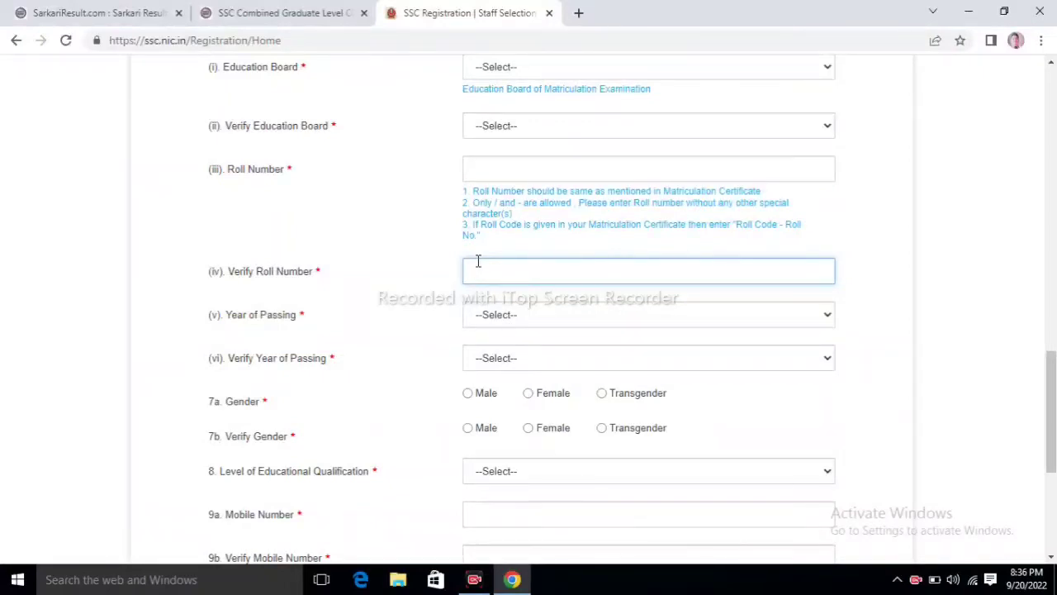
click(495, 319)
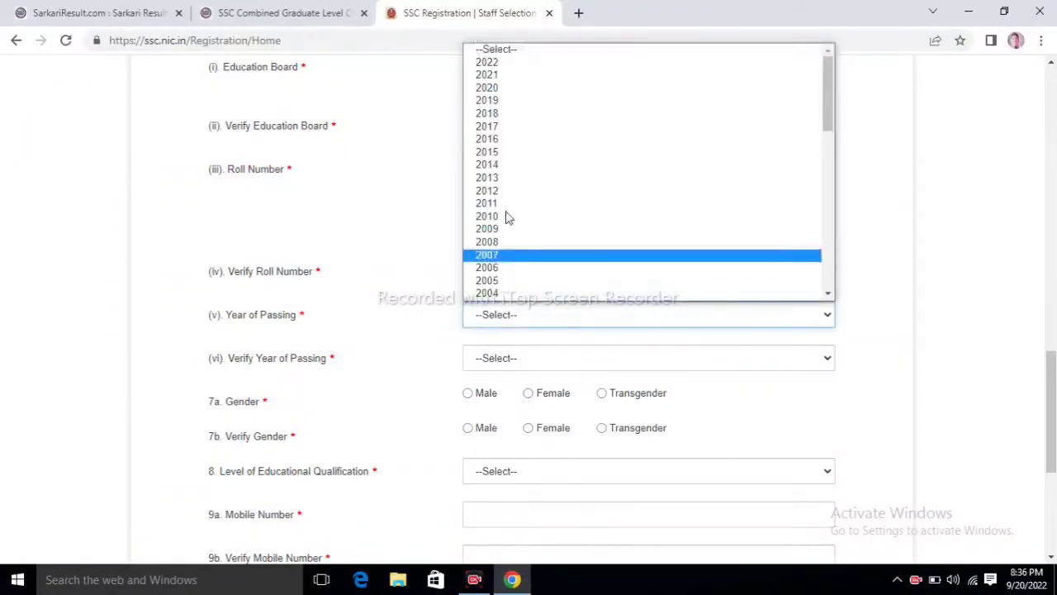
click(509, 78)
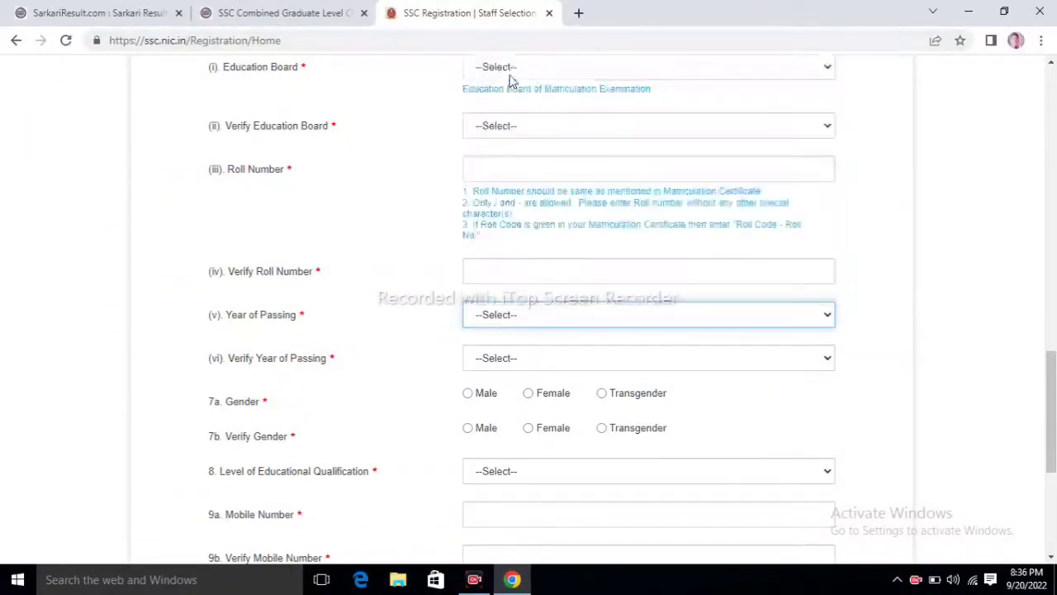
click(493, 369)
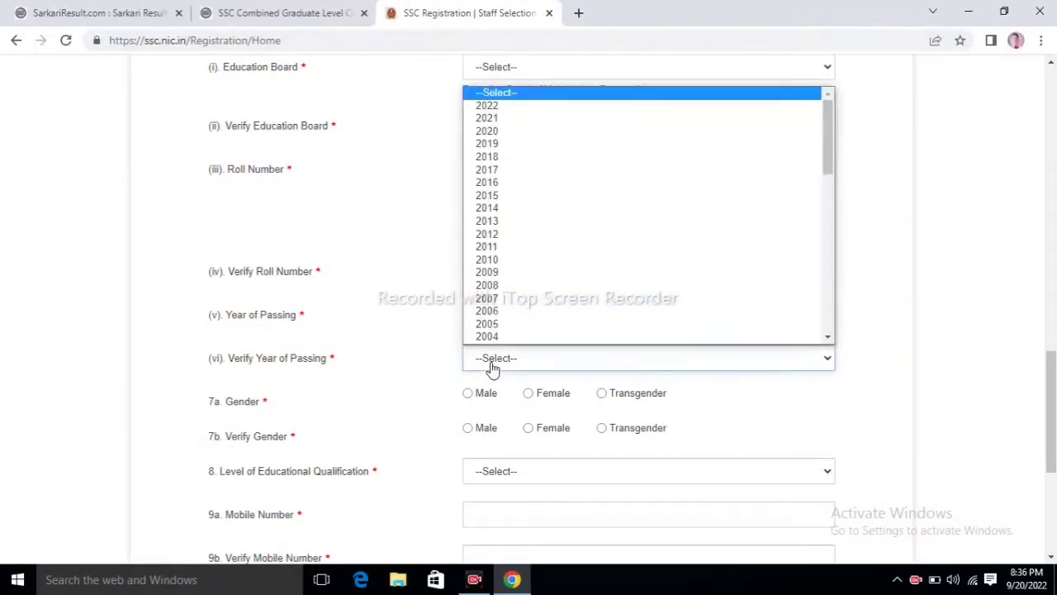
click(500, 121)
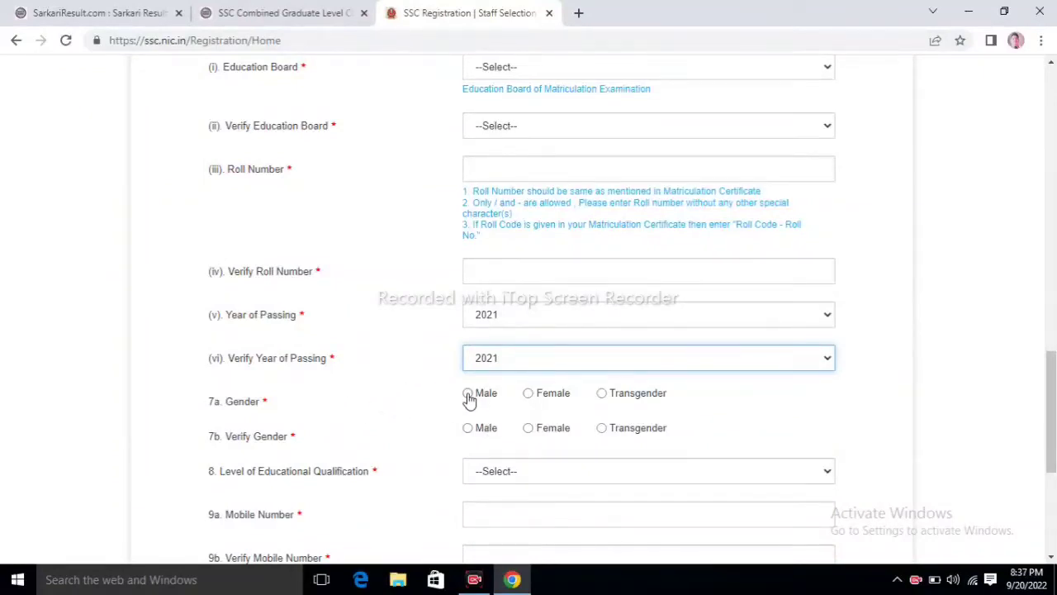
Step: Set Gender and Verify Gender to Male
click(468, 397)
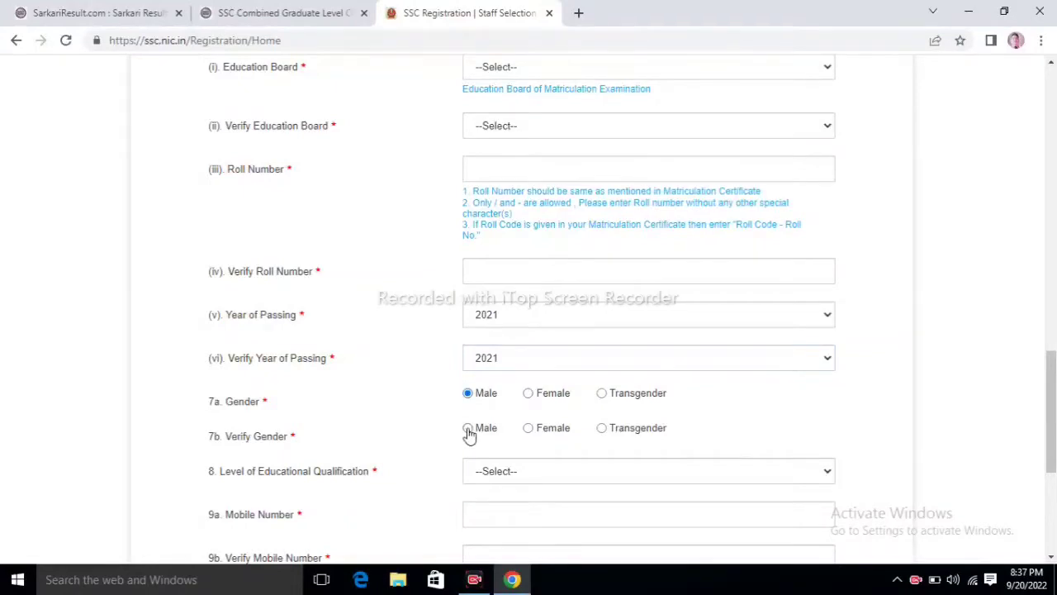
click(468, 431)
scroll(528, 305, down, 4)
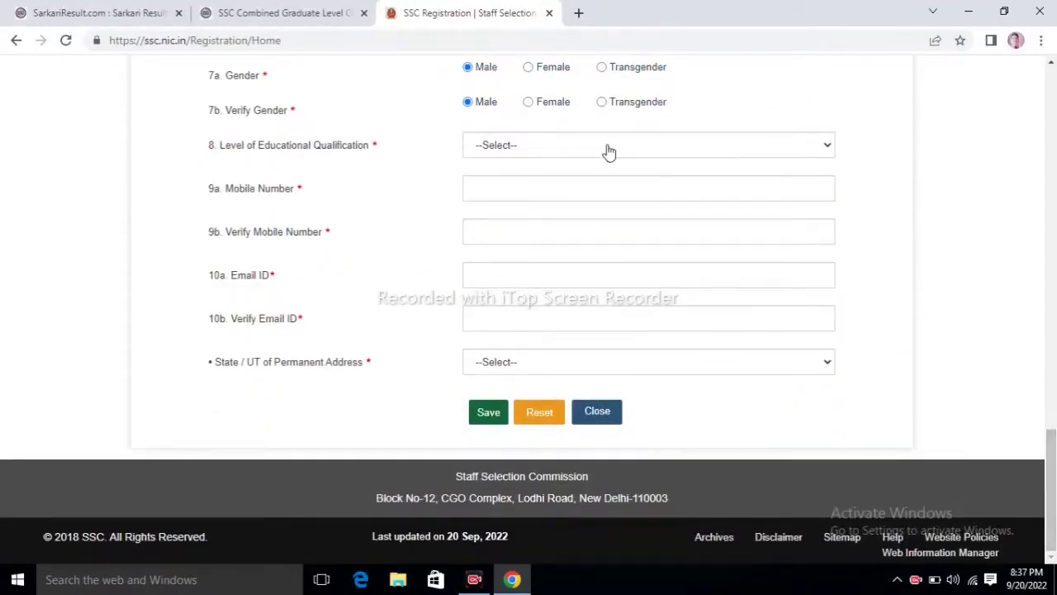
Step: Choose Graduation as the educational qualification and enter the mobile number fields
click(521, 146)
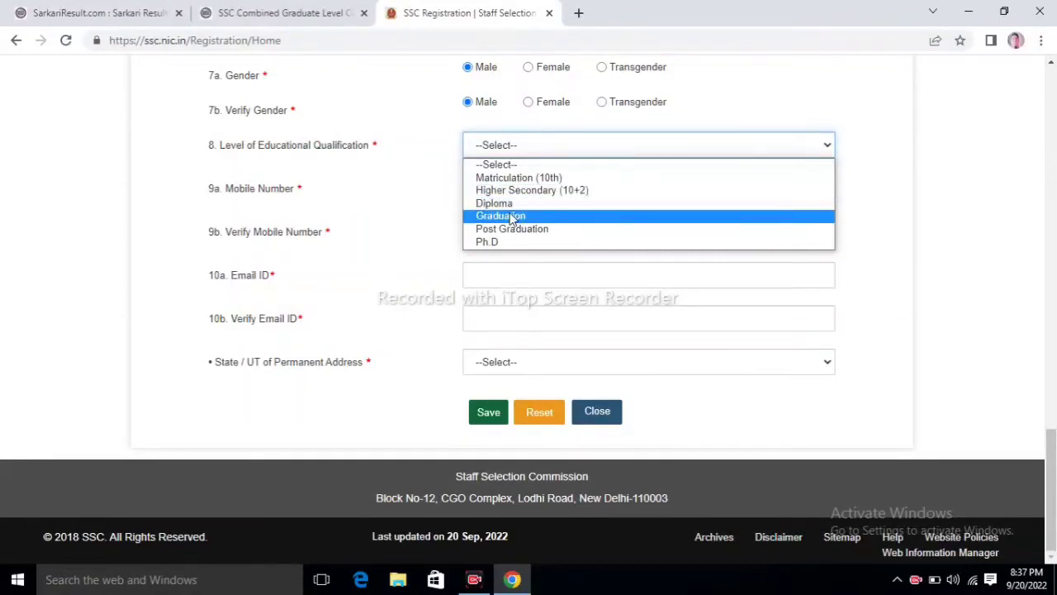
click(510, 218)
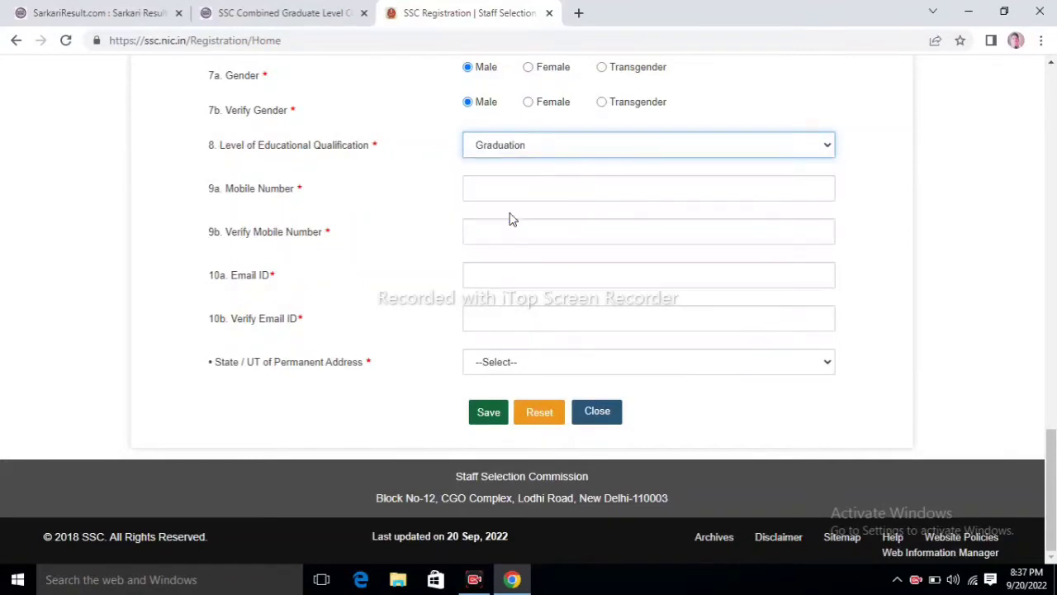
click(511, 188)
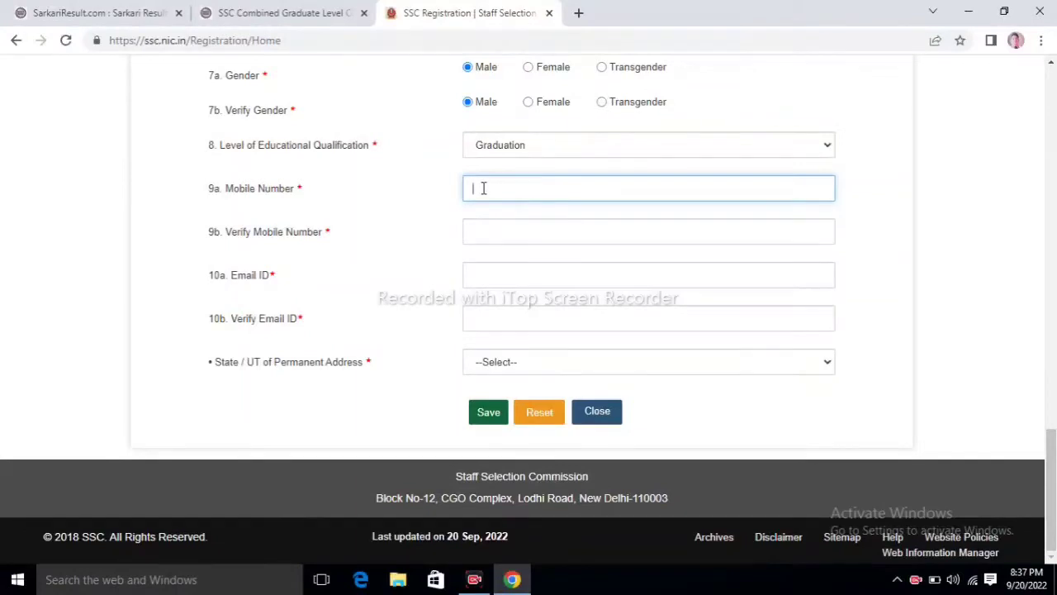
click(489, 236)
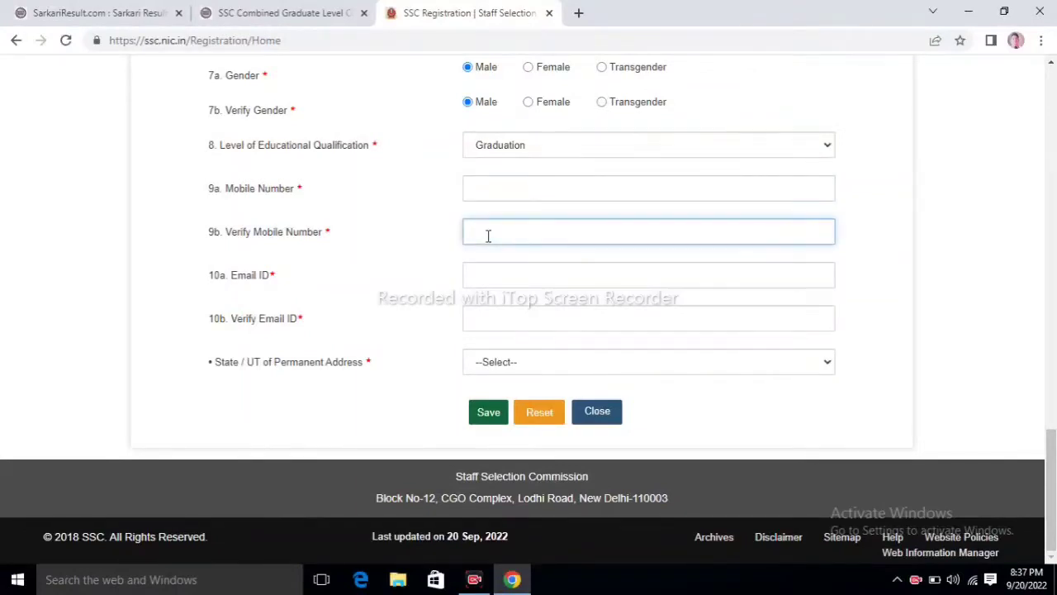
key(F5)
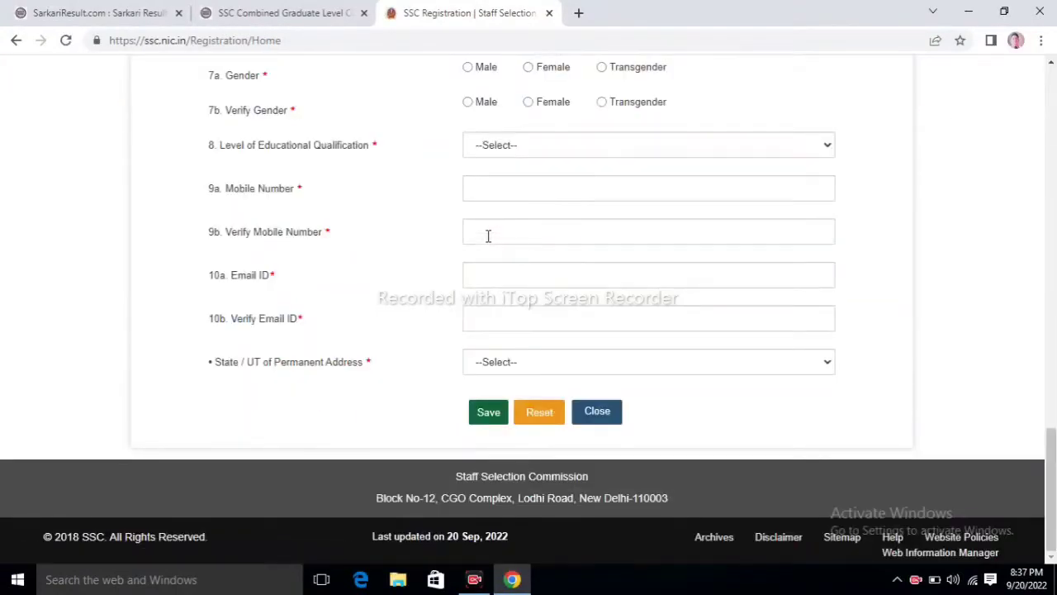
Step: Enter and re-enter the email address, then choose Uttar Pradesh as the permanent state
click(517, 281)
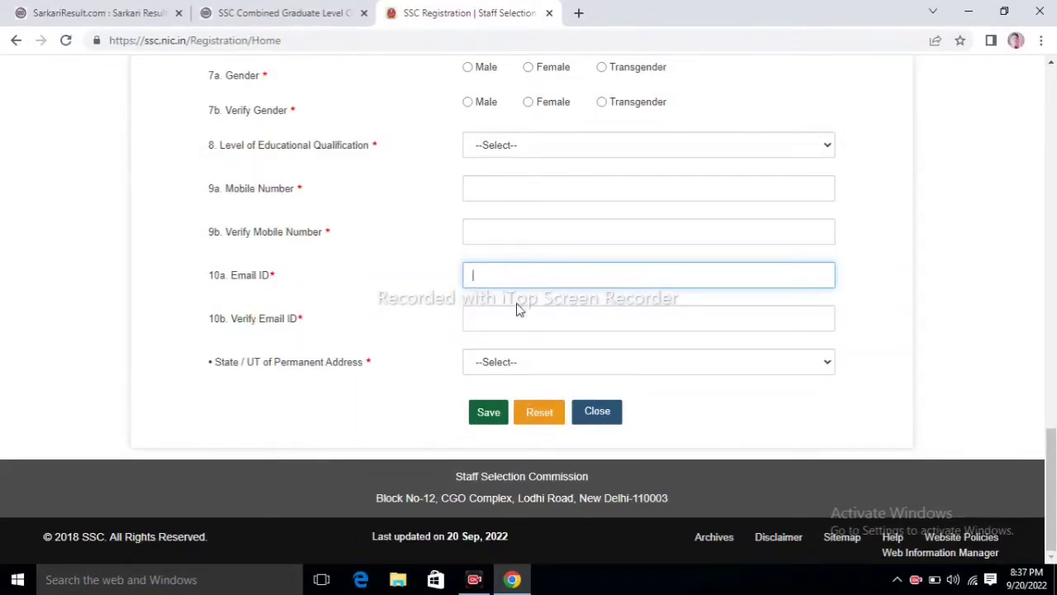
click(518, 322)
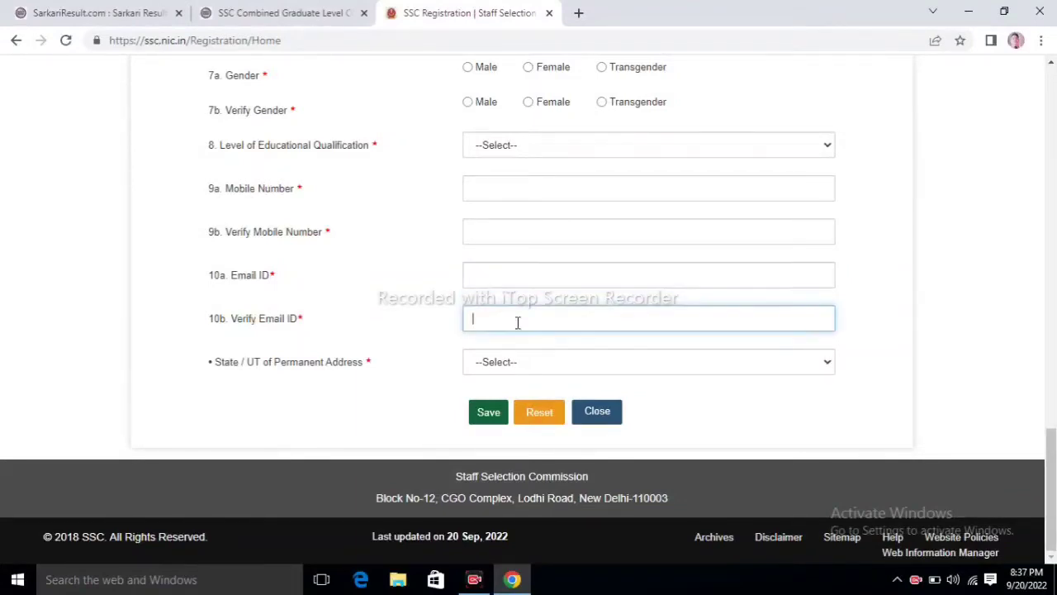
click(498, 363)
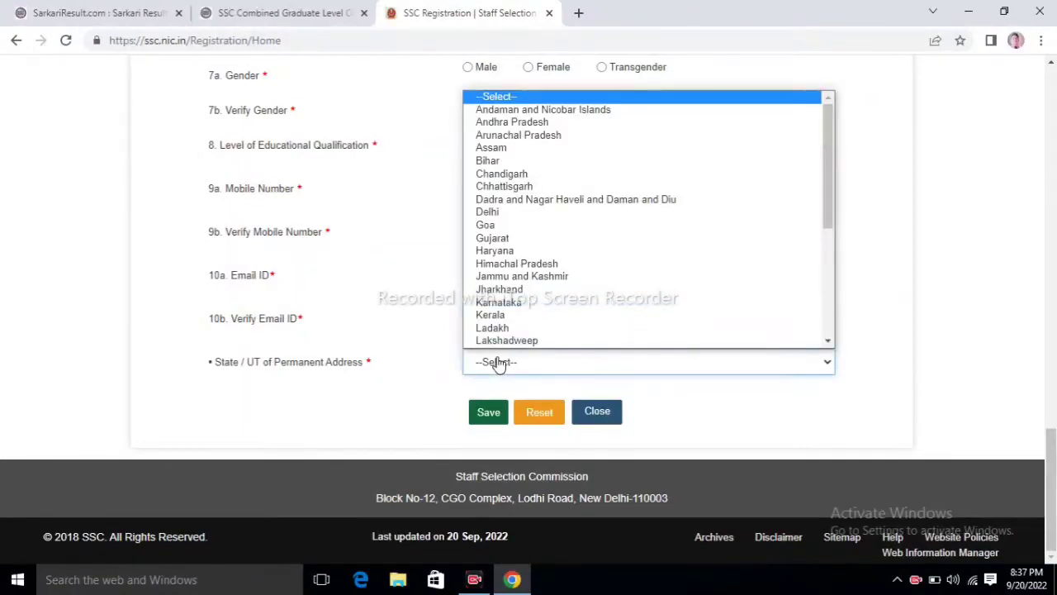
scroll(529, 309, down, 1)
drag(830, 341, 830, 345)
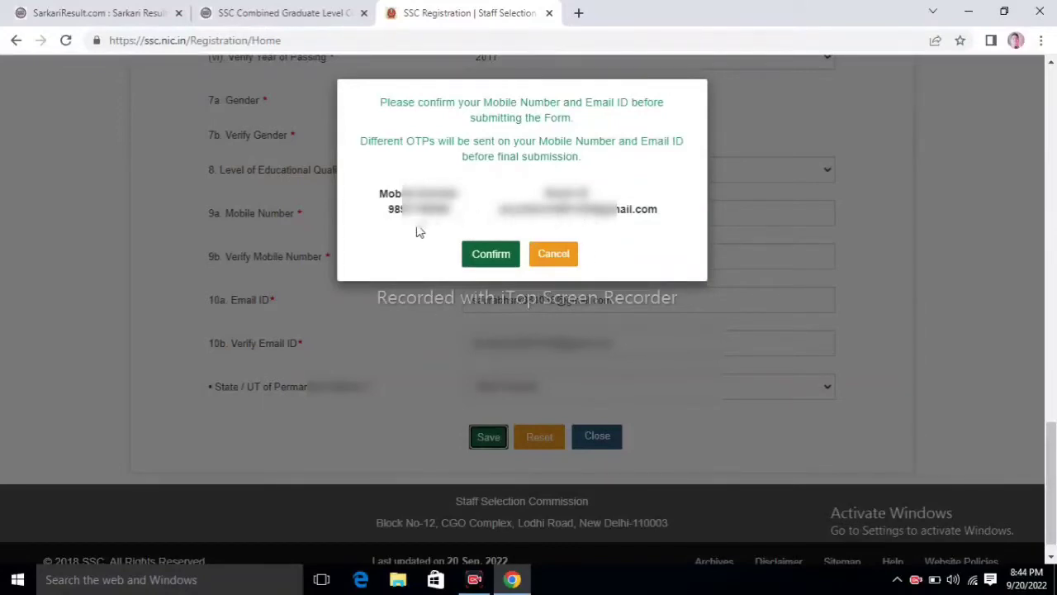
Step: Confirm the mobile number and email, then close the saved-details message
click(492, 256)
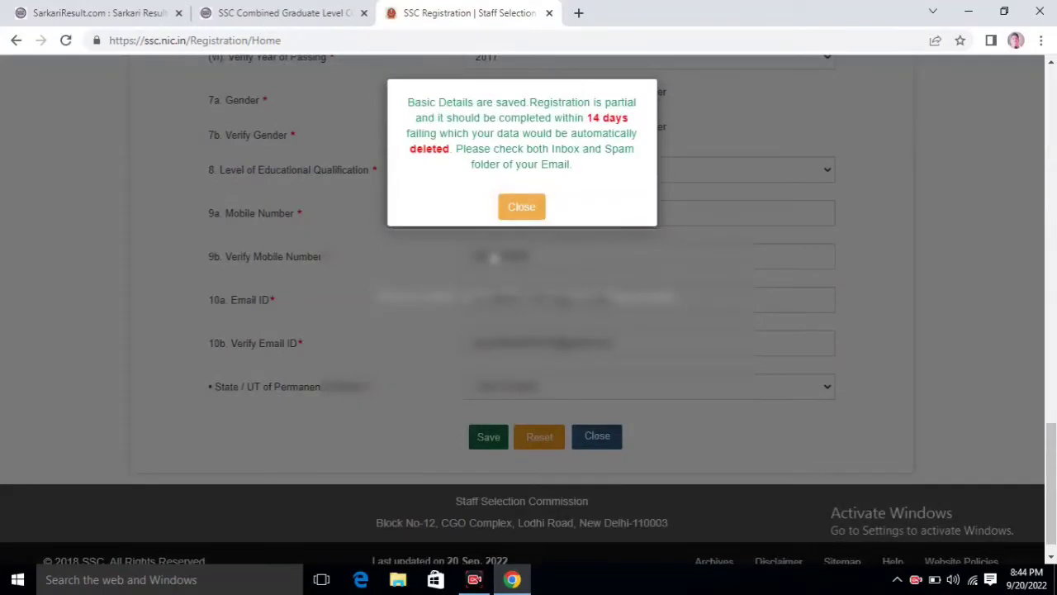
click(522, 208)
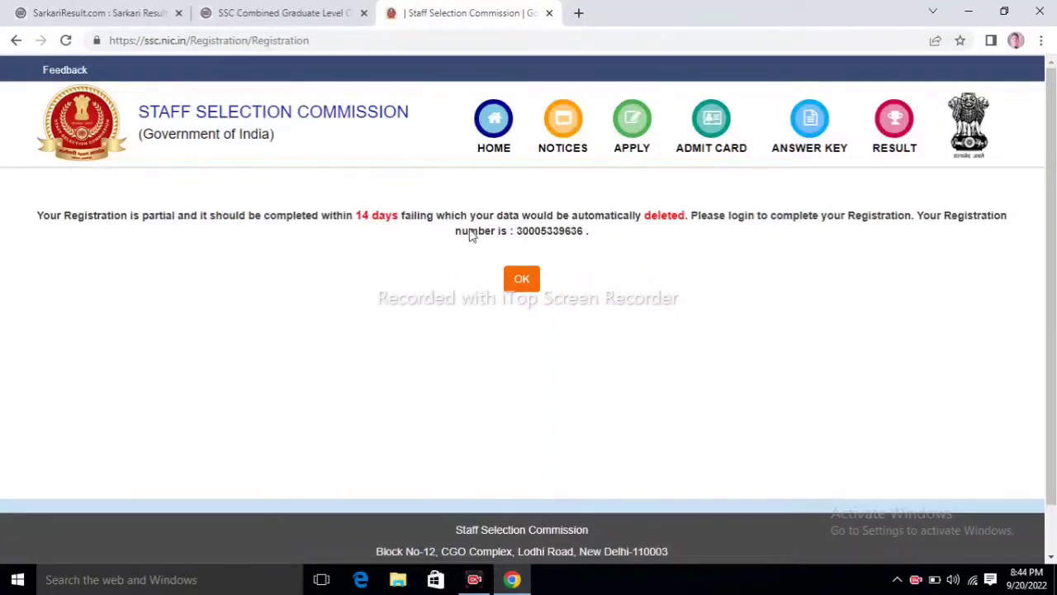
Step: Acknowledge the partial-registration notice and open Forgot Password from the home page login panel
click(521, 280)
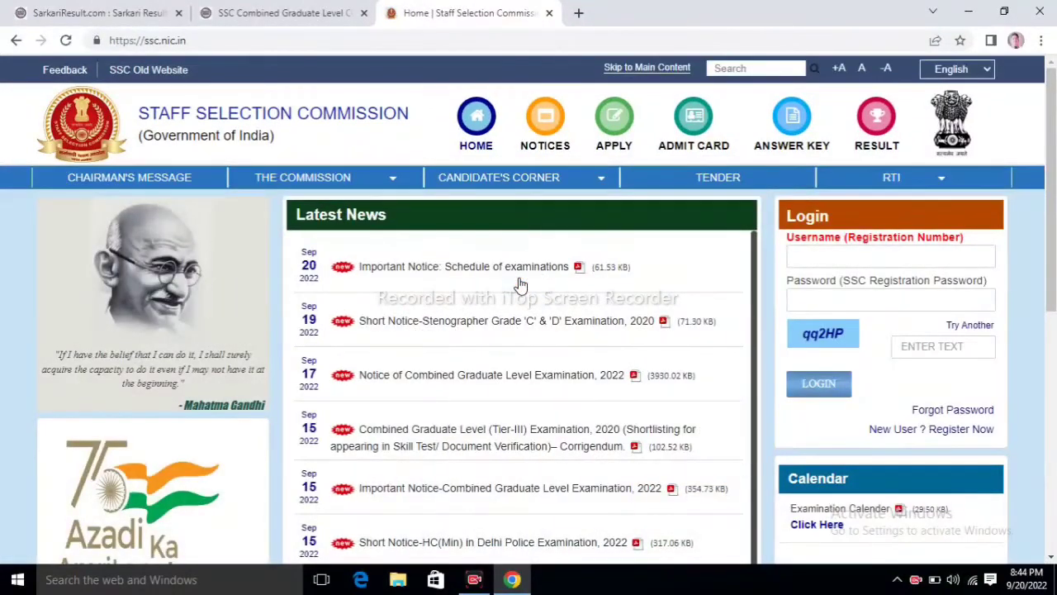
click(836, 264)
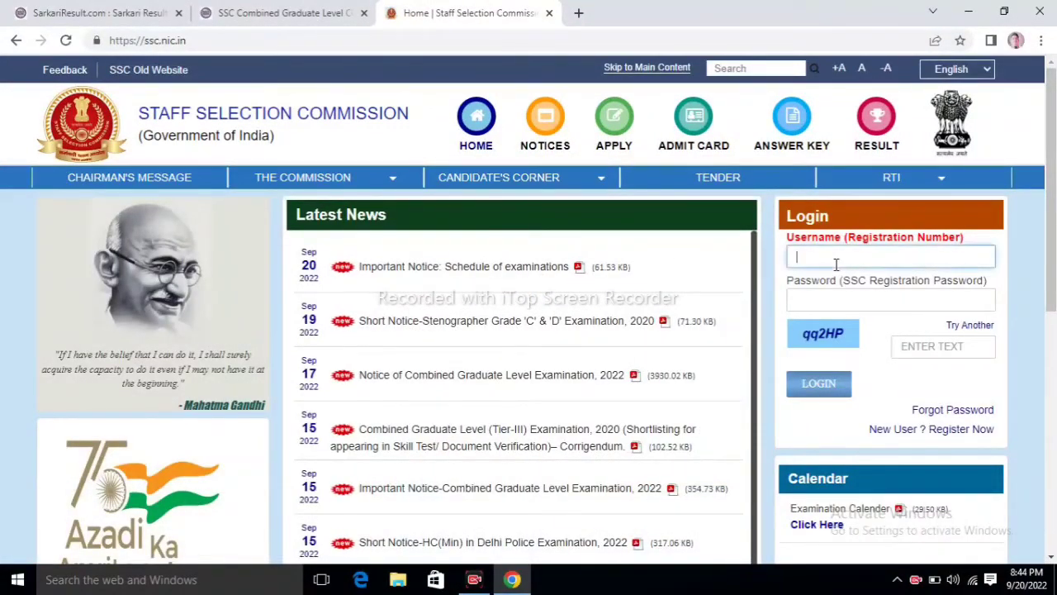
click(853, 304)
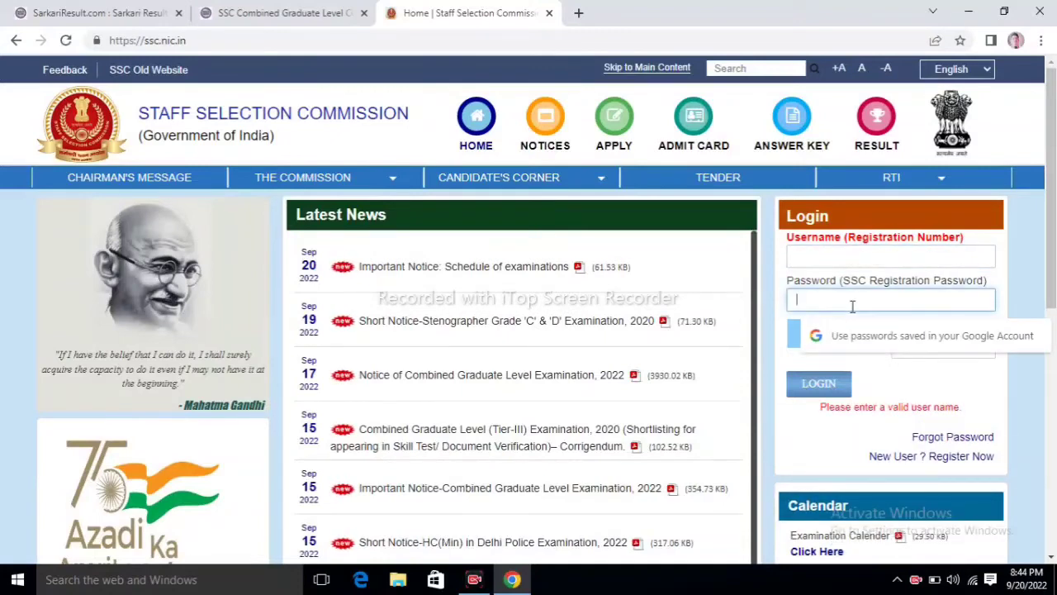
click(940, 438)
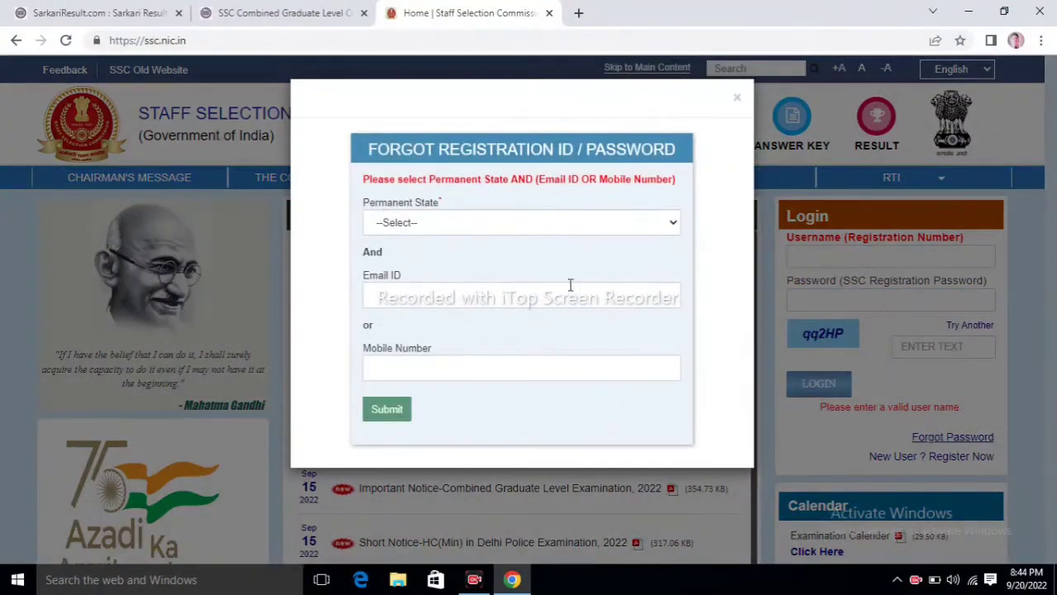
Step: Request recovery for Uttar Pradesh with the contact details, then submit the email OTP and captcha
click(444, 226)
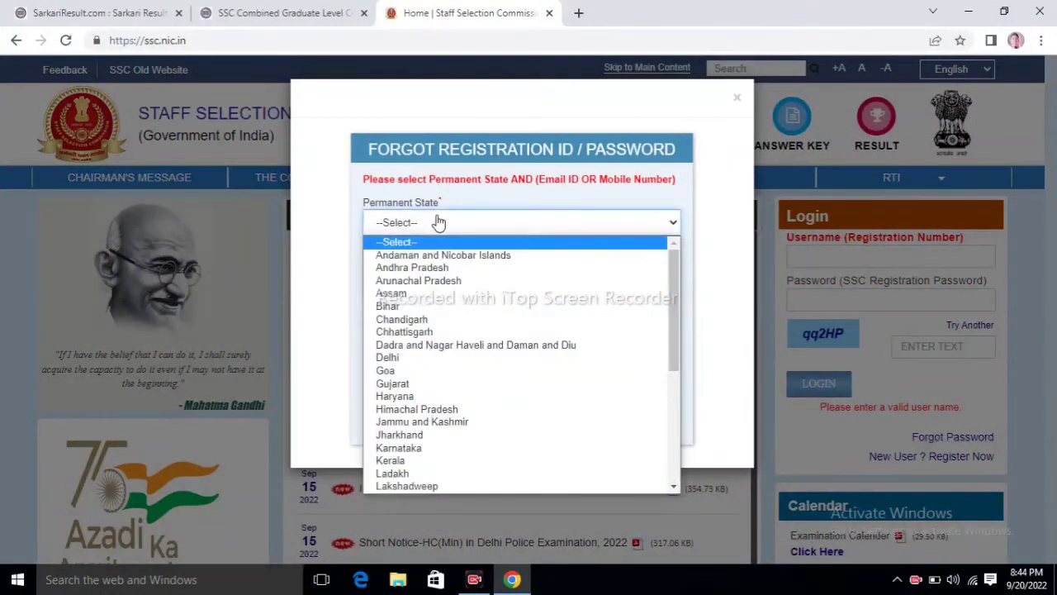
key(u)
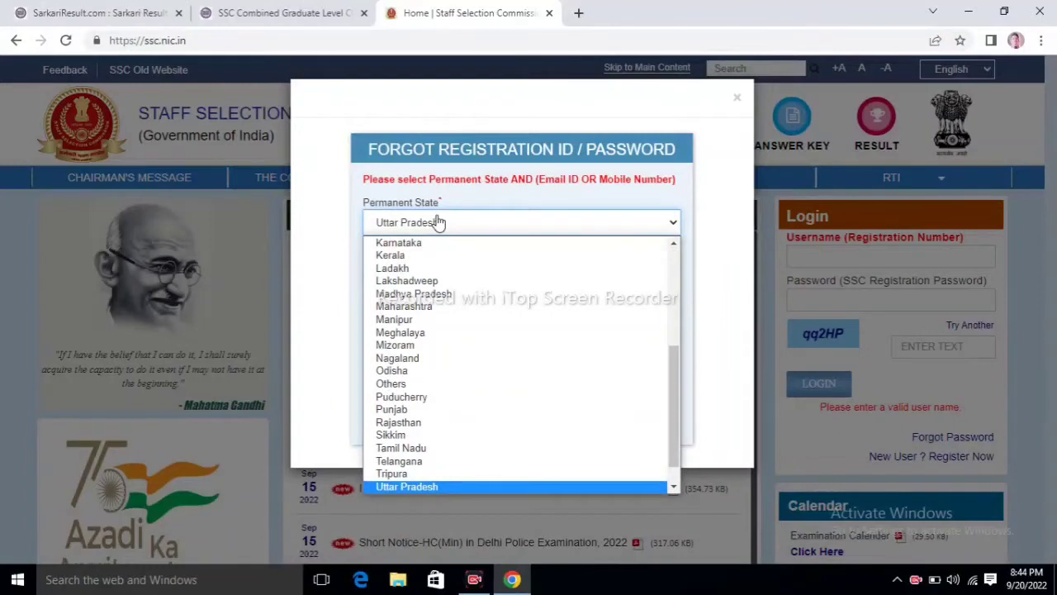
key(Return)
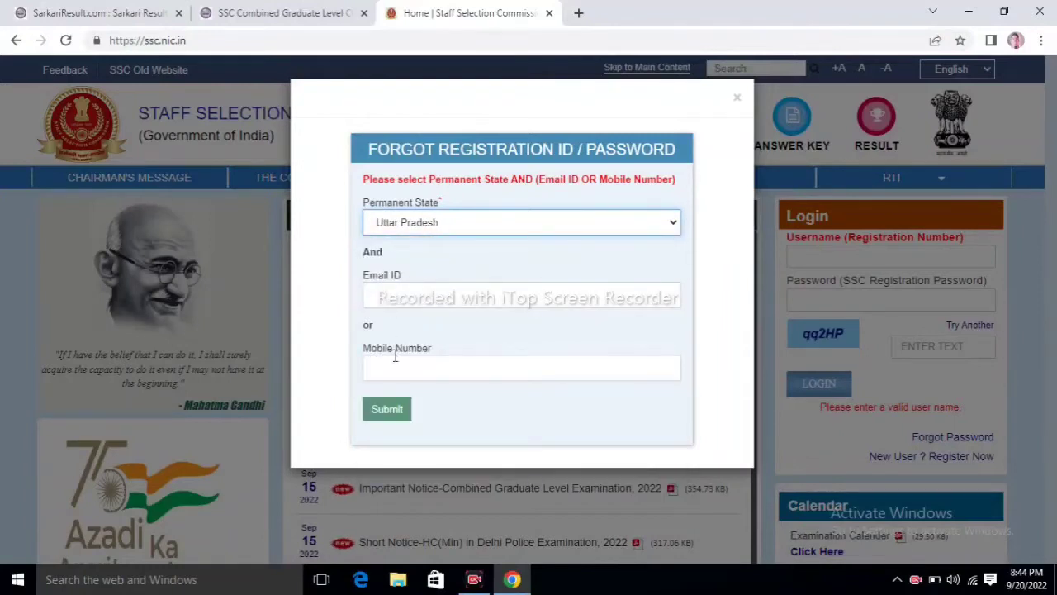
click(395, 355)
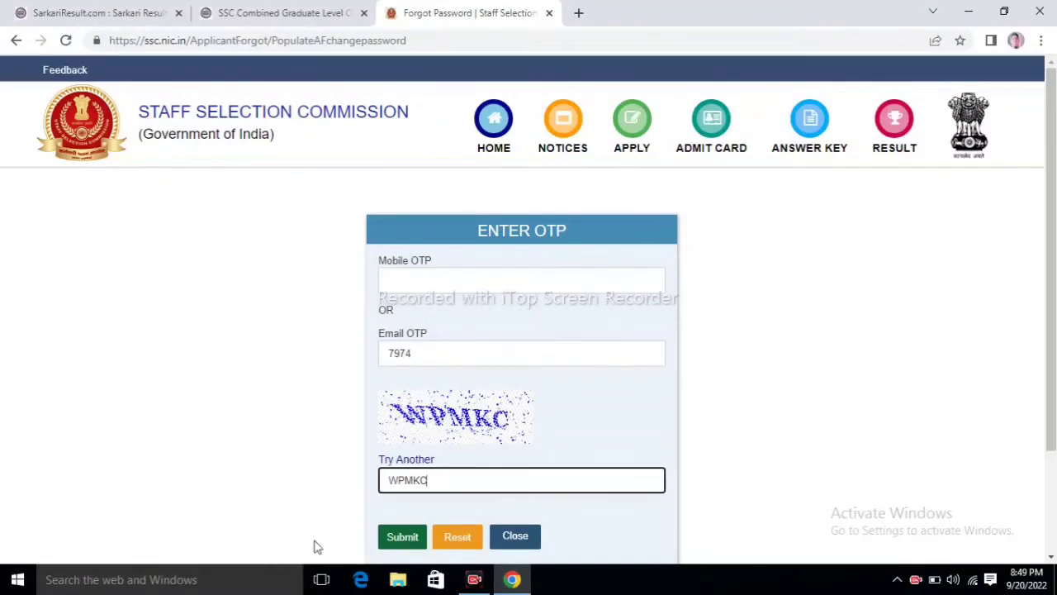
click(402, 539)
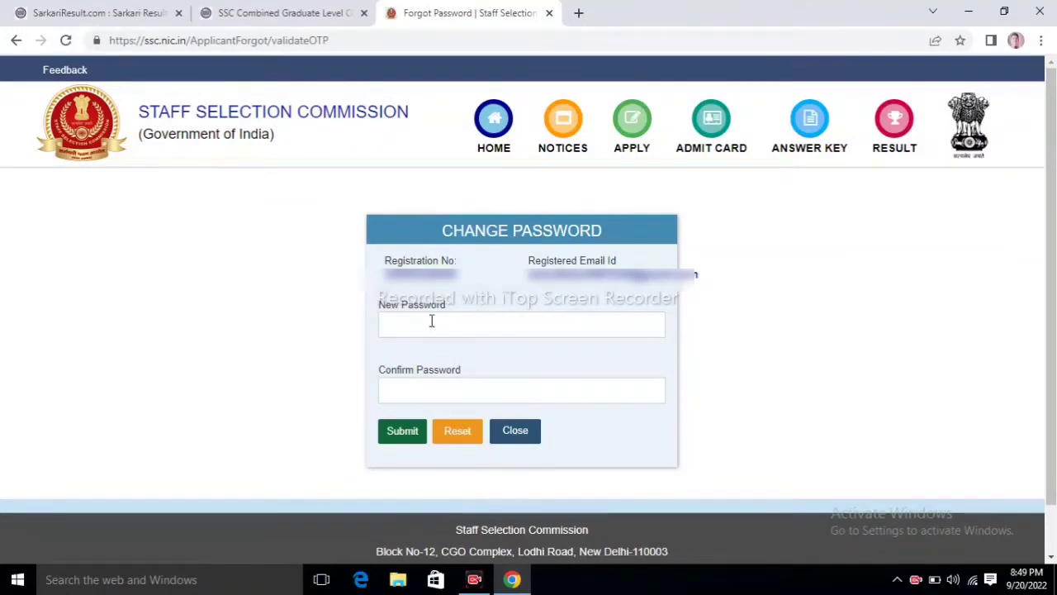
Step: Set and confirm a new password, decline saving it in Chrome, and close the success message
click(431, 320)
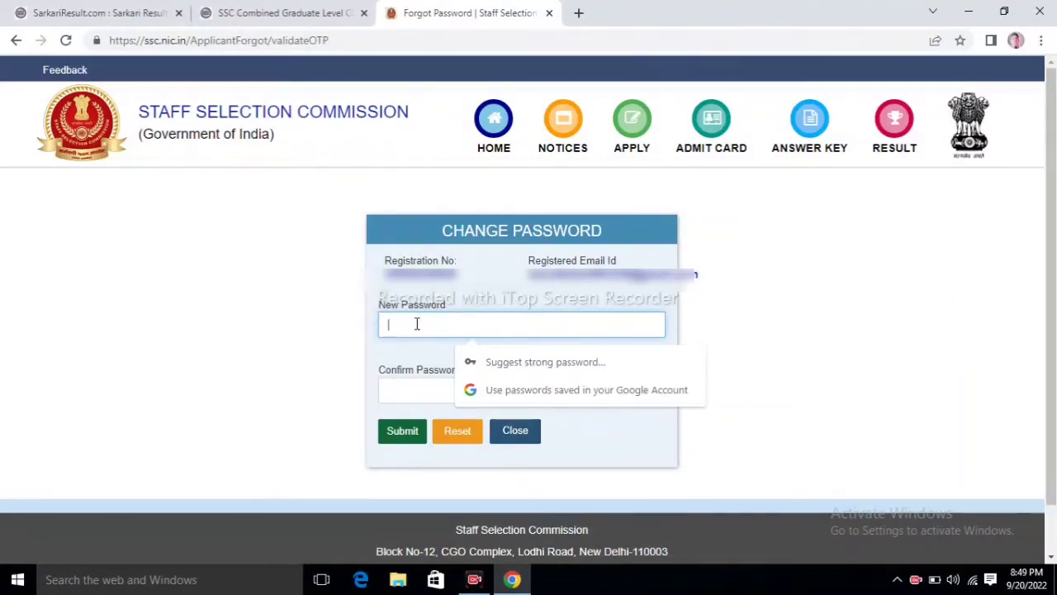
click(406, 388)
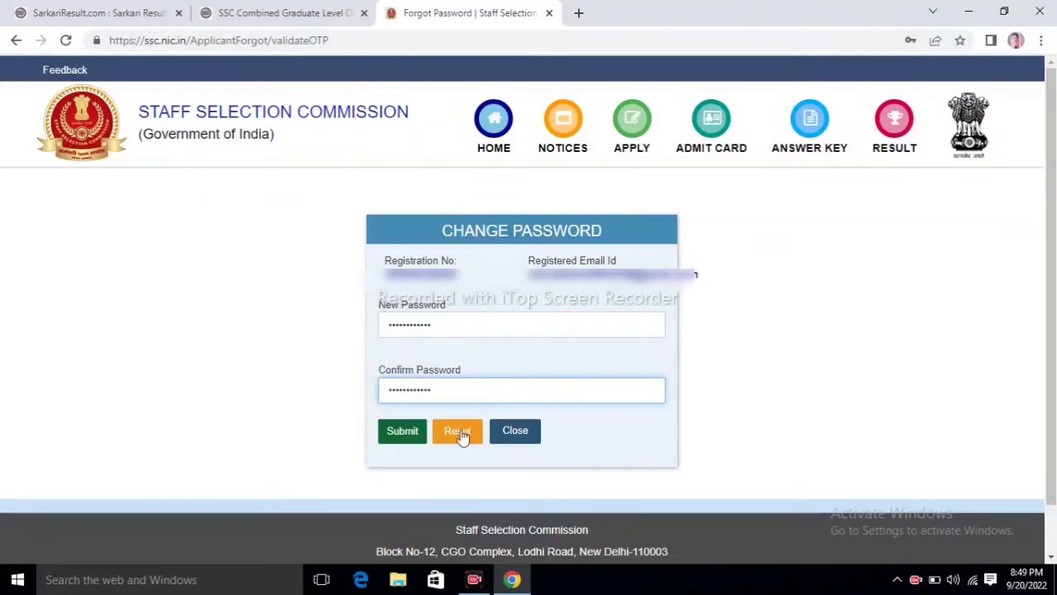
click(412, 431)
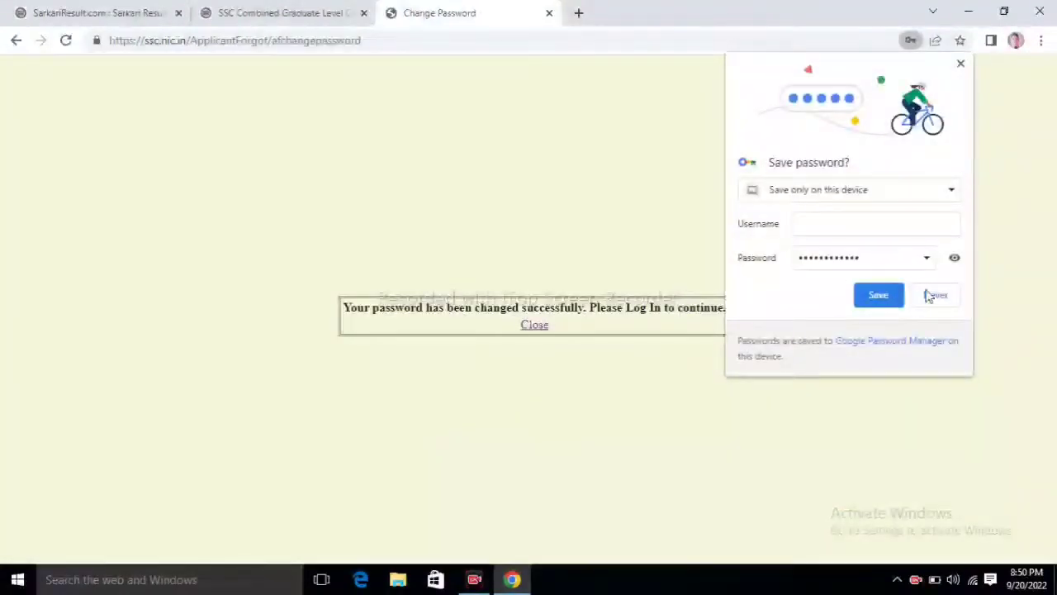
click(930, 294)
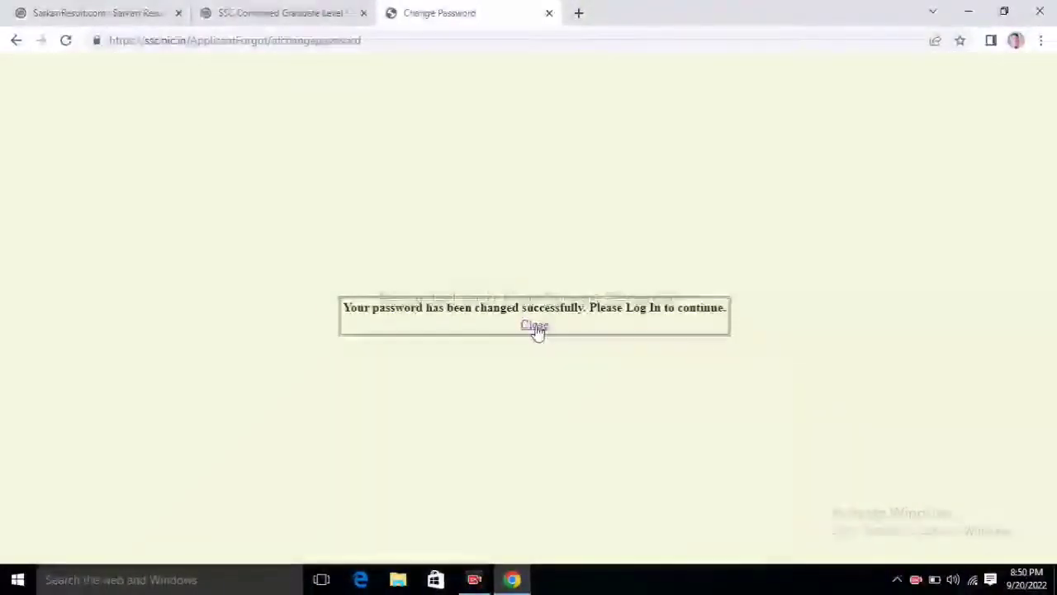
click(536, 325)
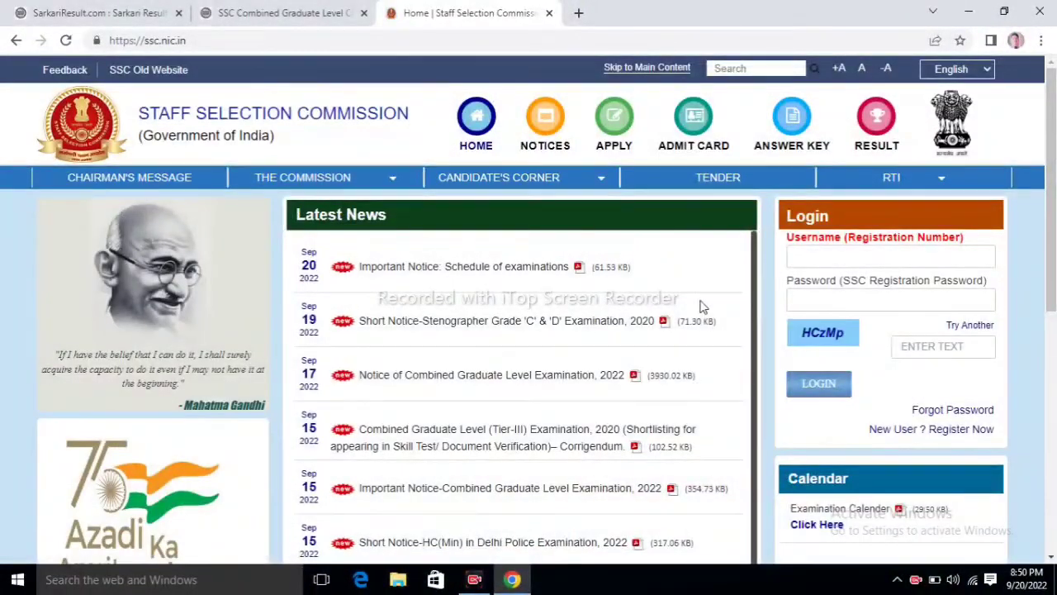
Step: Log in with the registration number, the new password and the captcha text
click(802, 259)
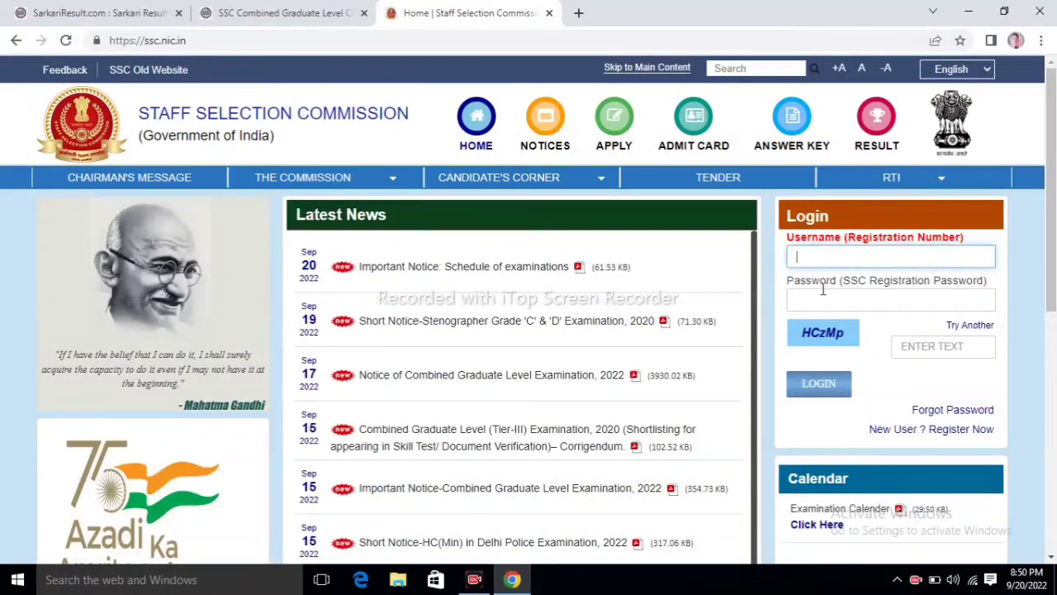
click(822, 294)
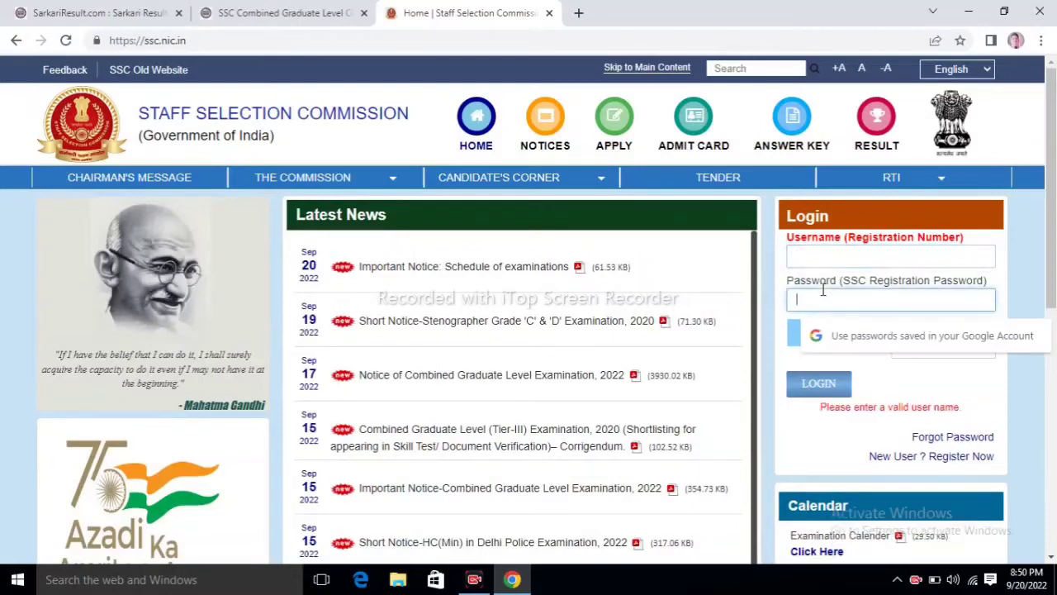
click(919, 367)
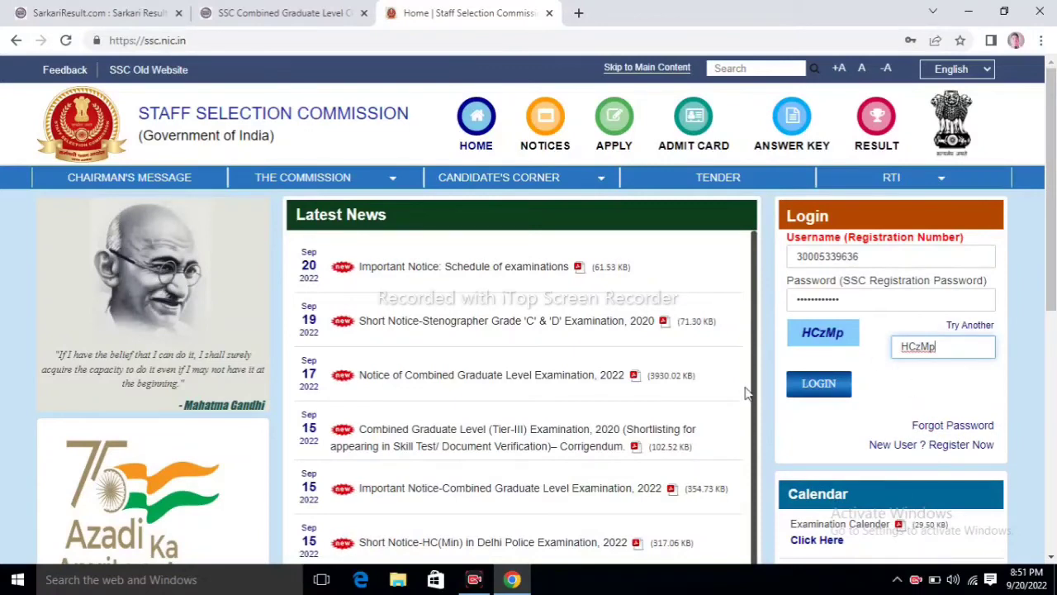
click(847, 389)
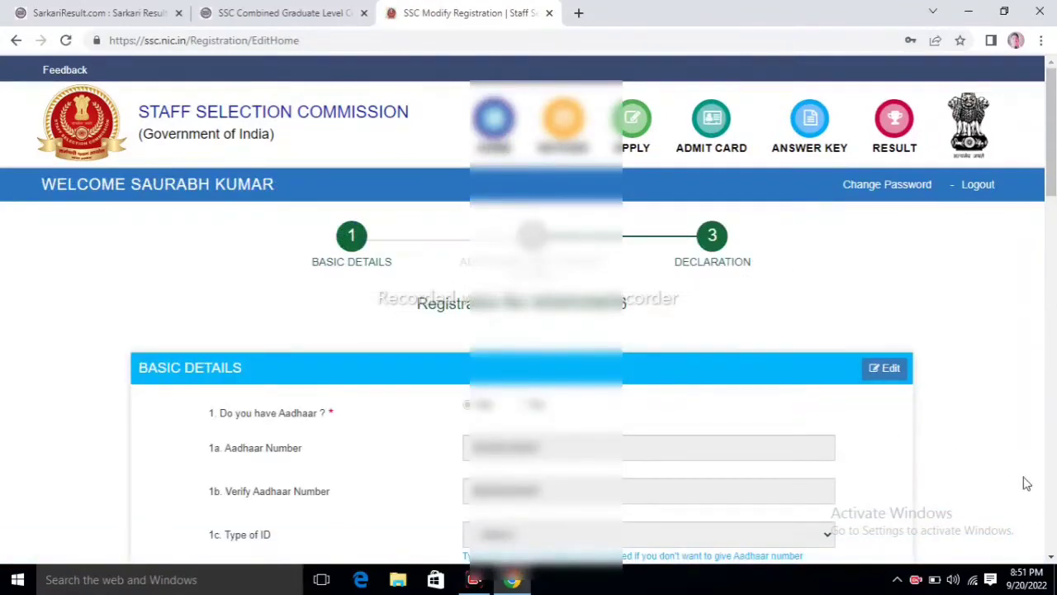
Step: Move past Basic Details with Next, save Additional and Contact Details, and view the mandatory-field errors
click(1053, 500)
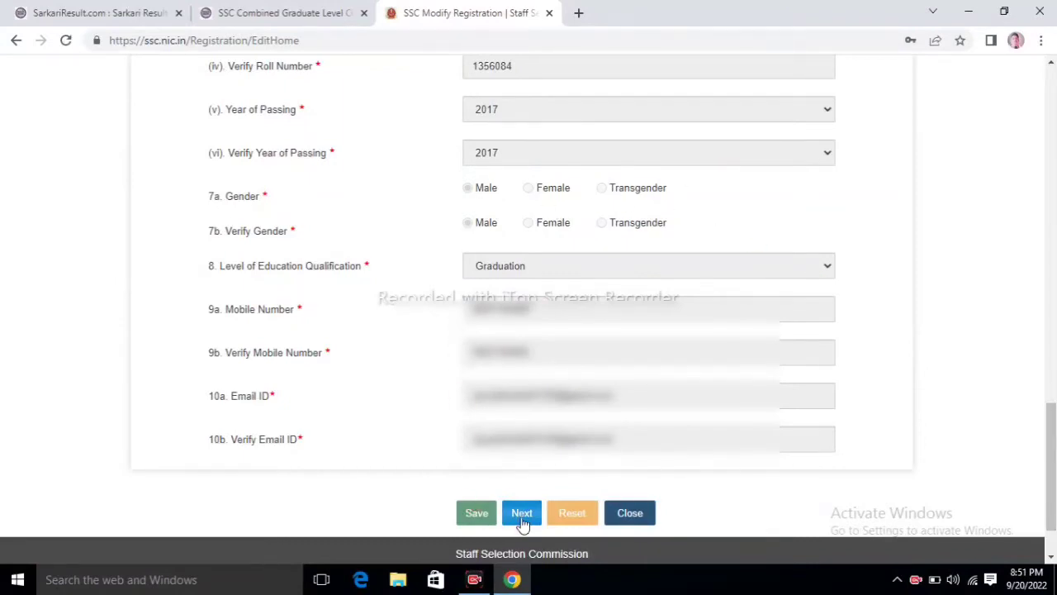
click(522, 517)
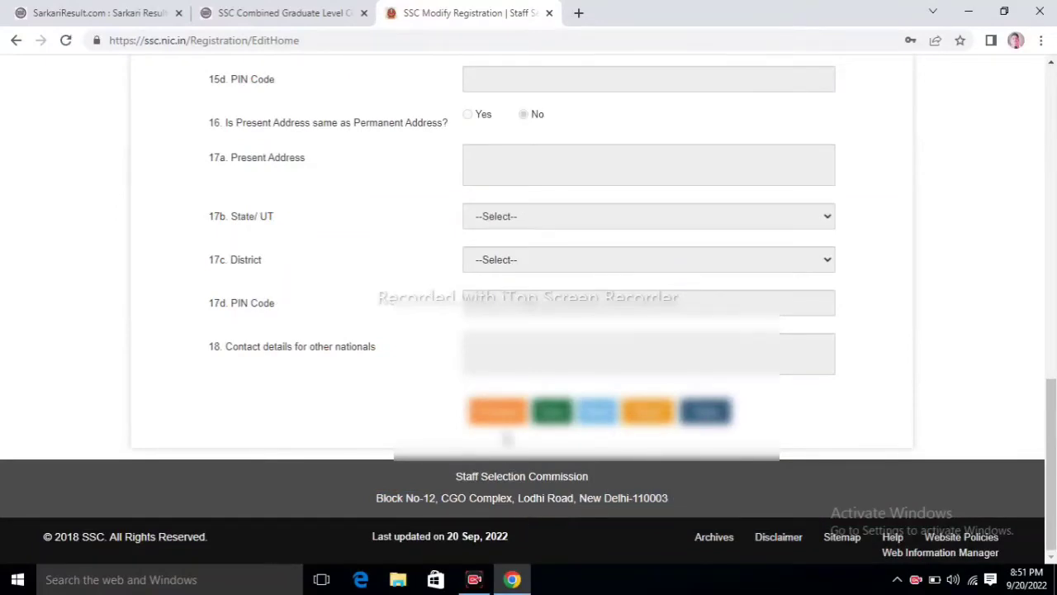
click(551, 413)
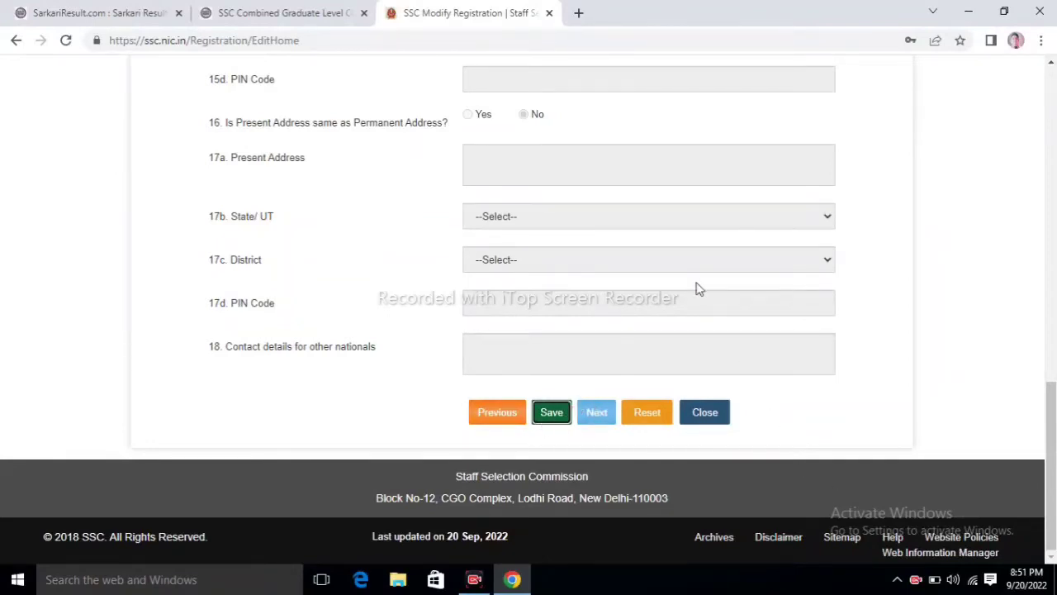
click(1050, 65)
scroll(1050, 68, up, 5)
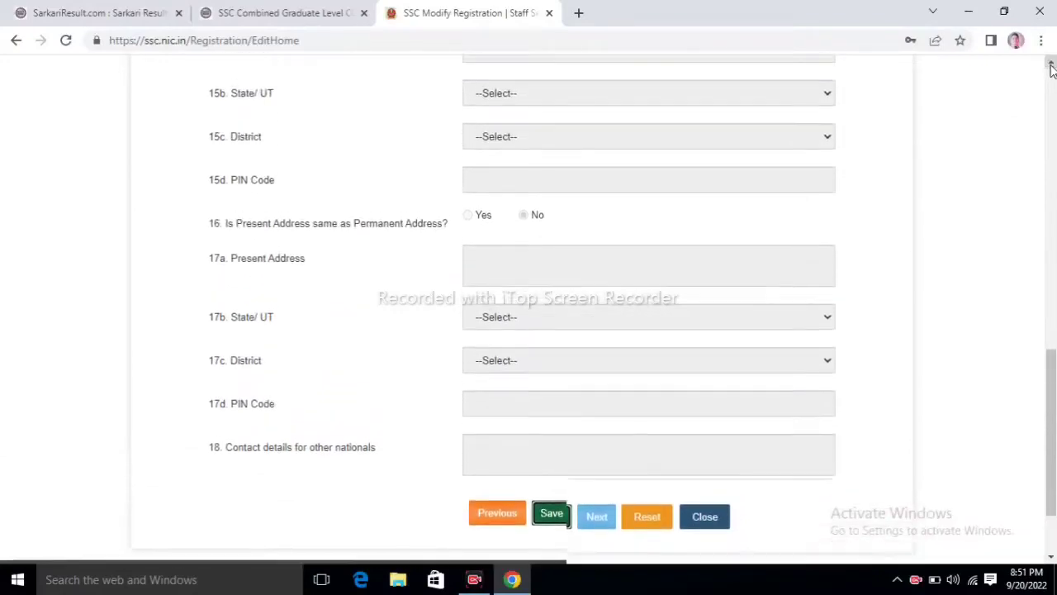
scroll(1050, 68, up, 5)
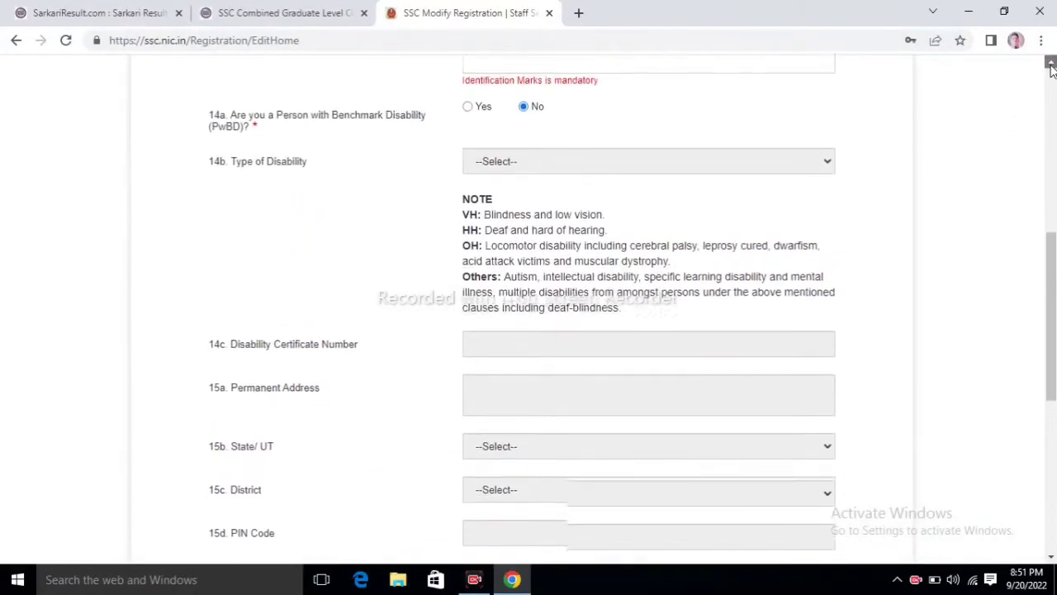
scroll(1050, 67, up, 1)
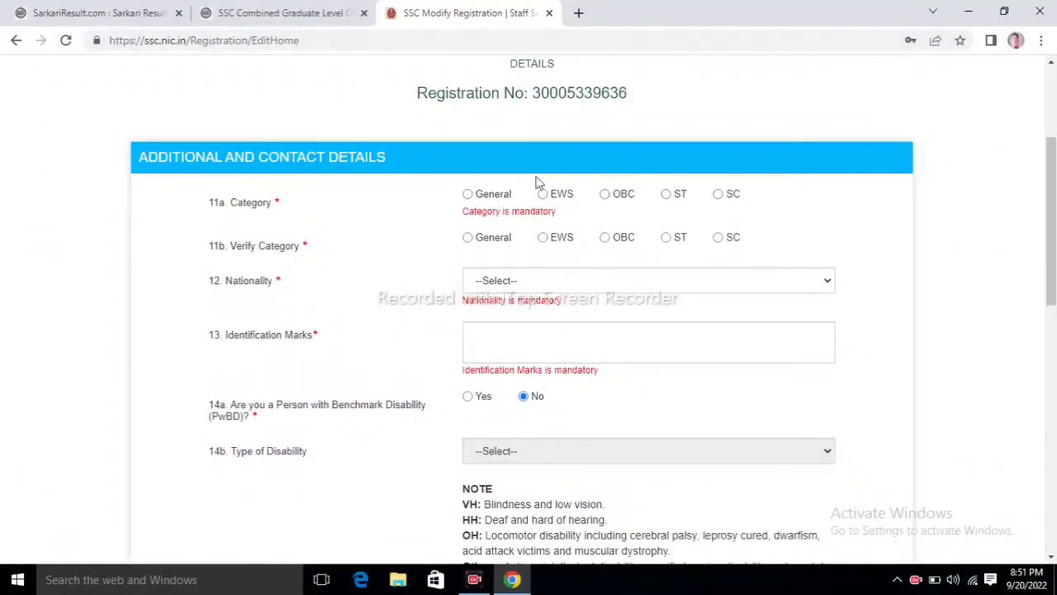
Step: Set Category and Verify Category to OBC and Nationality to Citizen of India
click(605, 195)
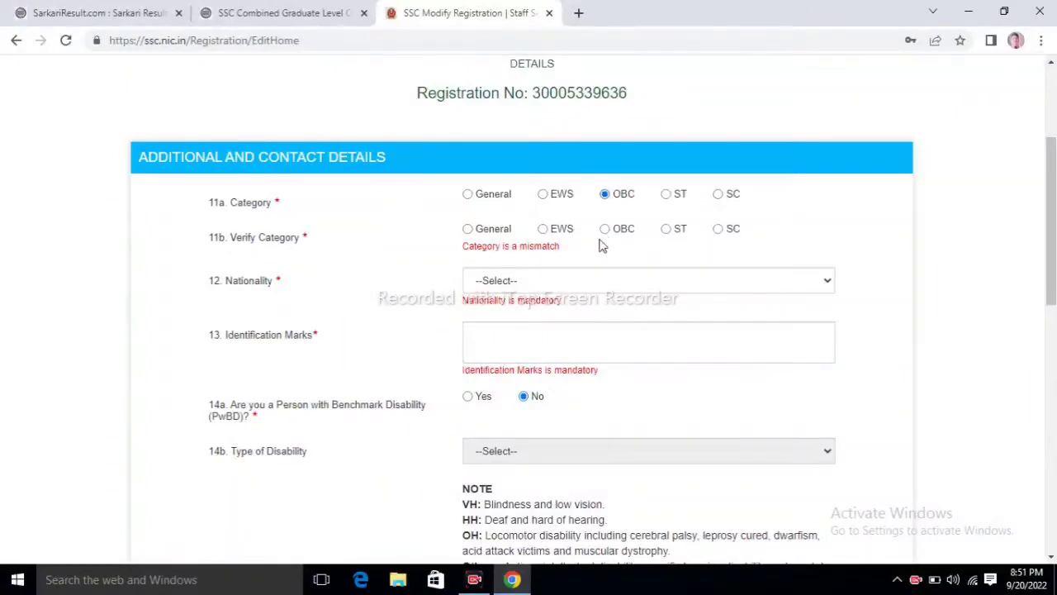
click(604, 232)
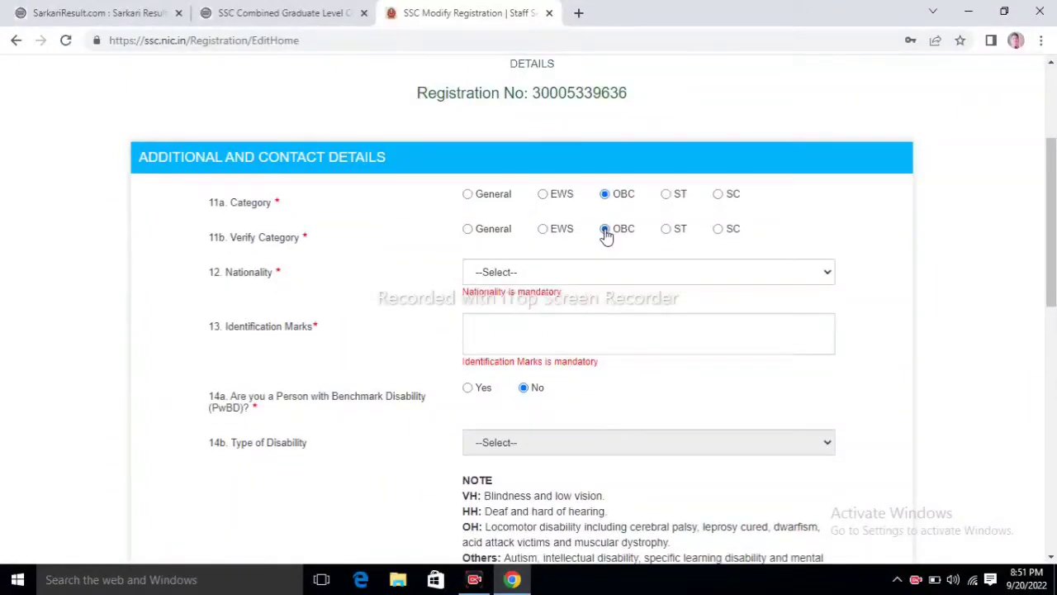
click(492, 279)
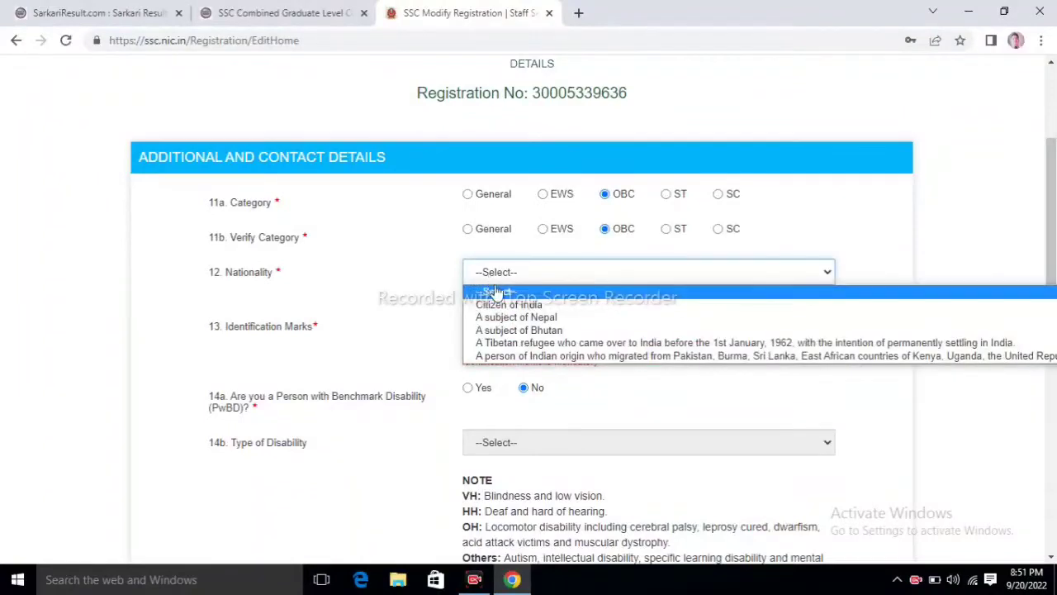
click(509, 304)
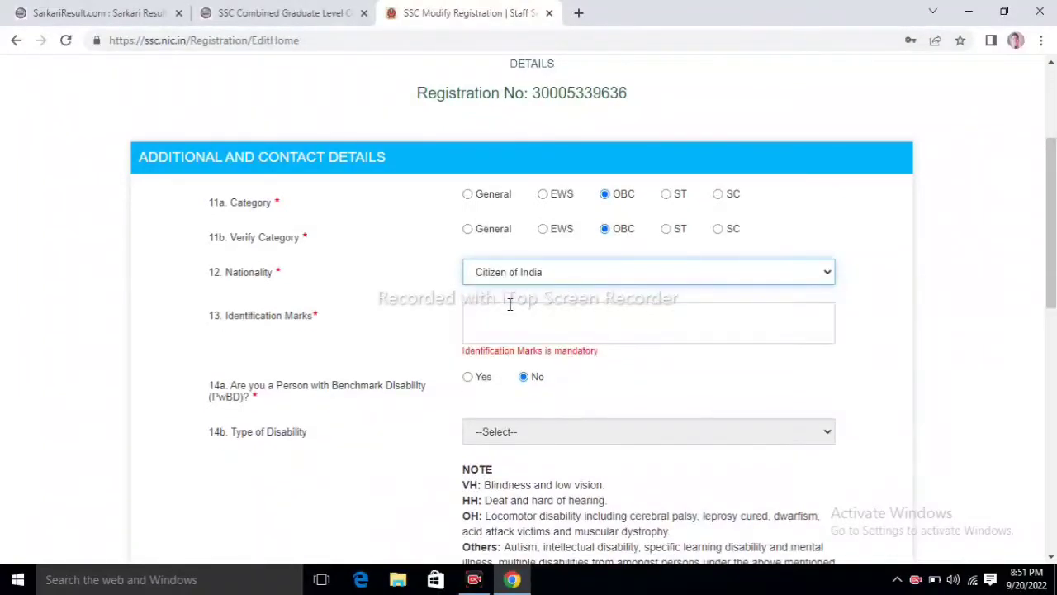
Step: Enter NO MARK in the Identification Marks field
click(510, 304)
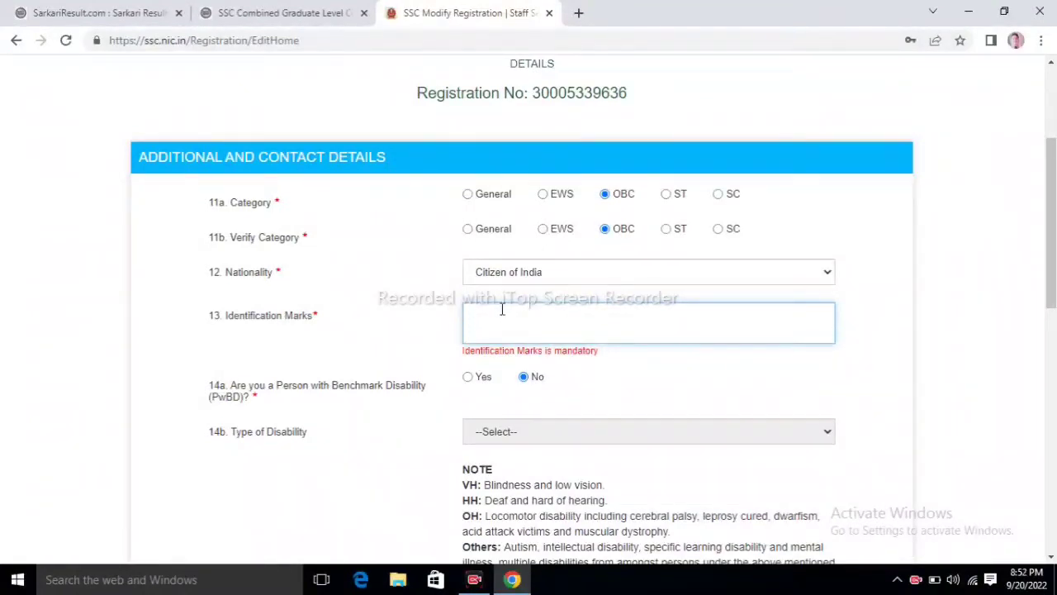
text(NO MARK)
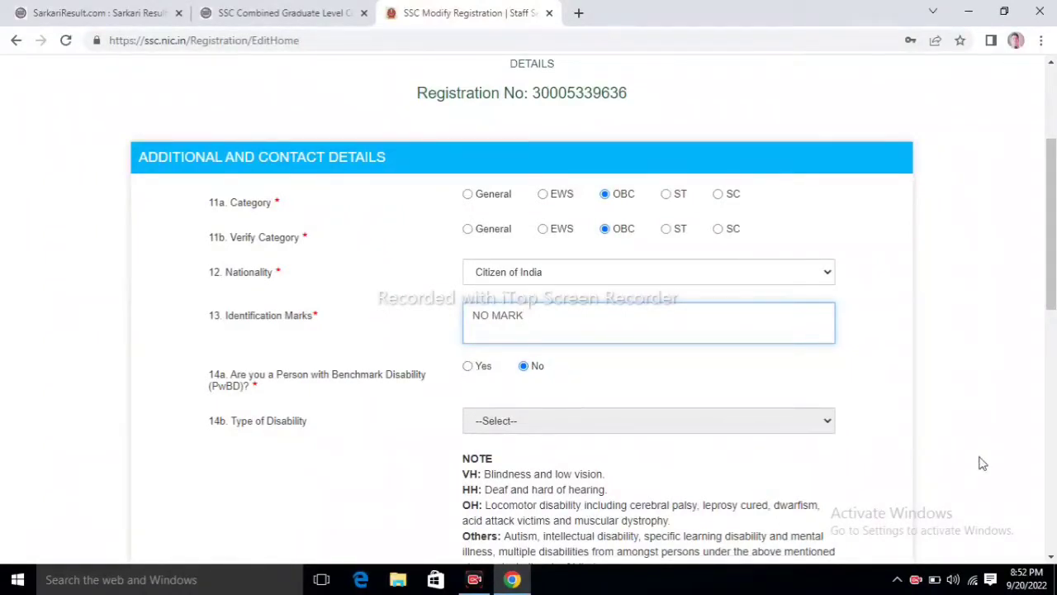
scroll(1053, 494, down, 5)
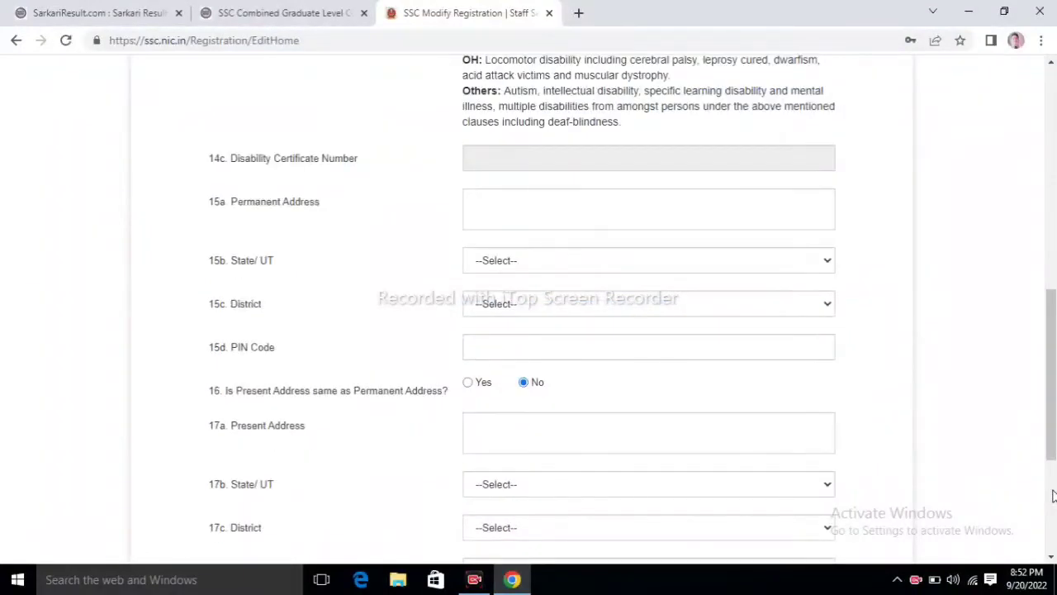
Step: Enter the permanent address with state Uttar Pradesh, district Farukkhabad, and its PIN code
click(524, 197)
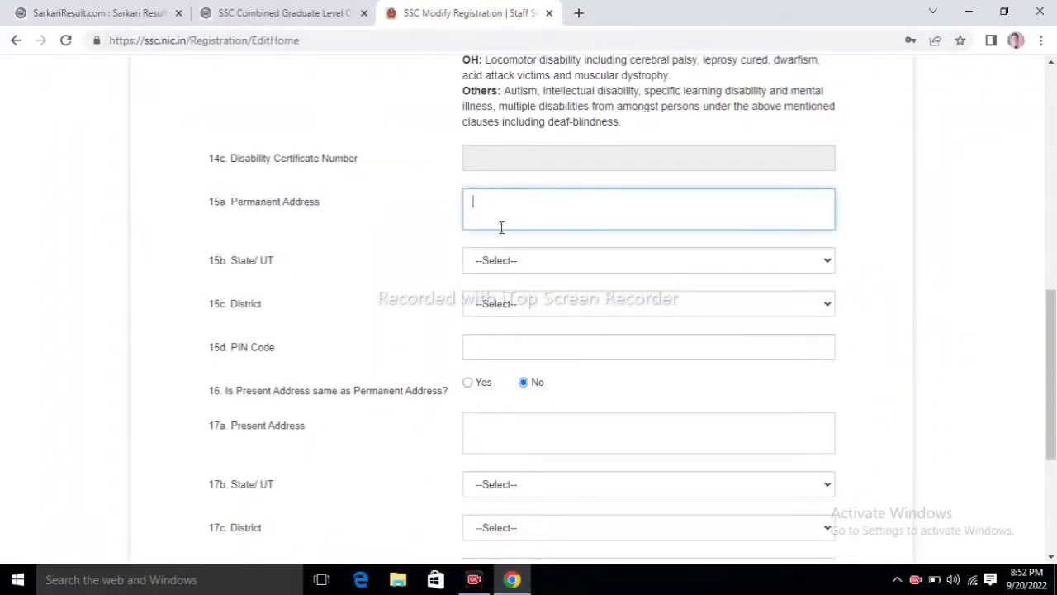
click(512, 268)
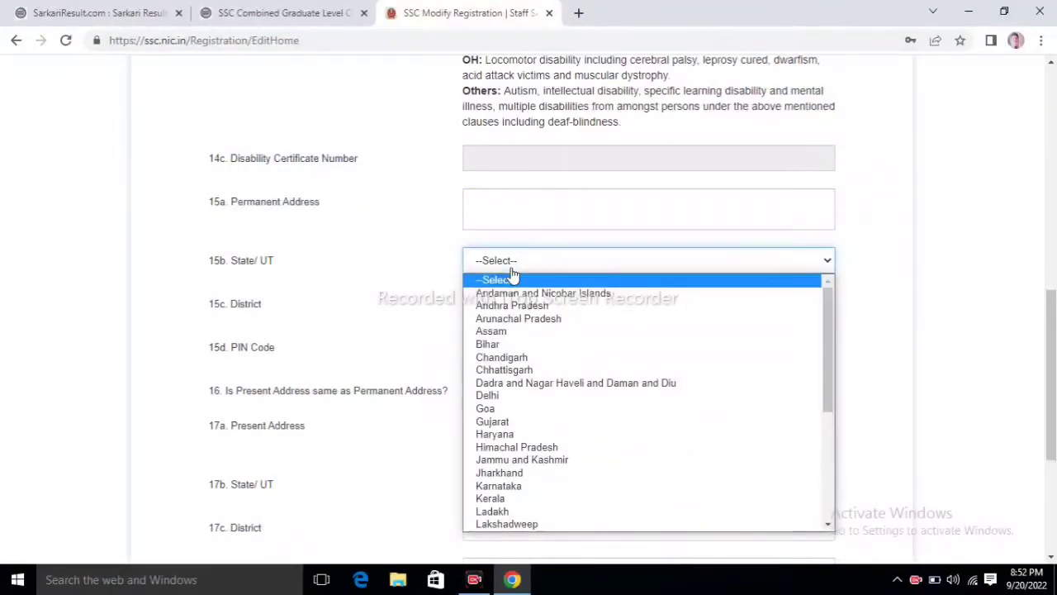
key(u)
key(Return)
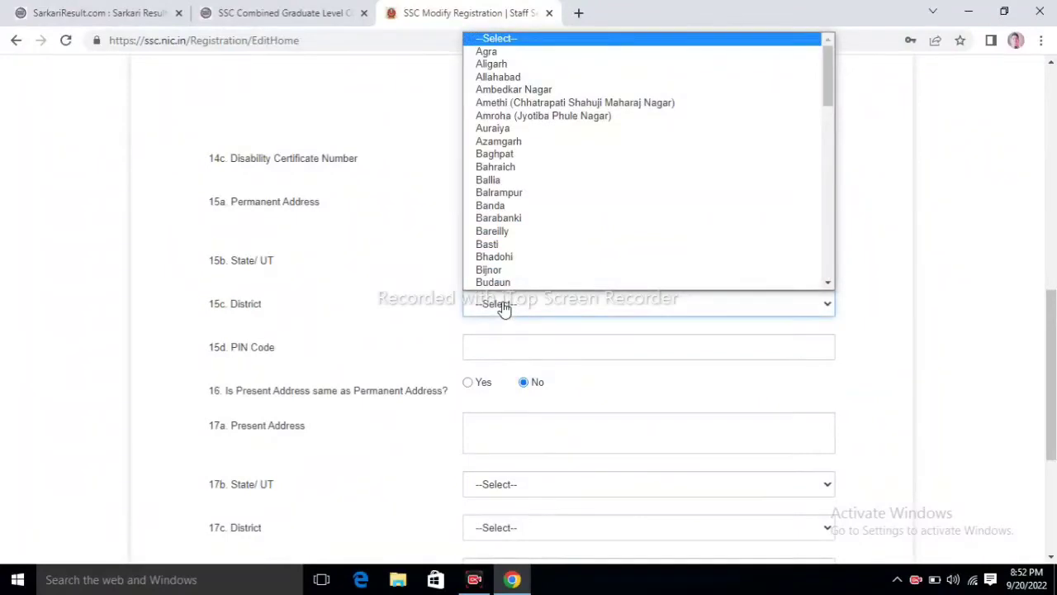
key(f)
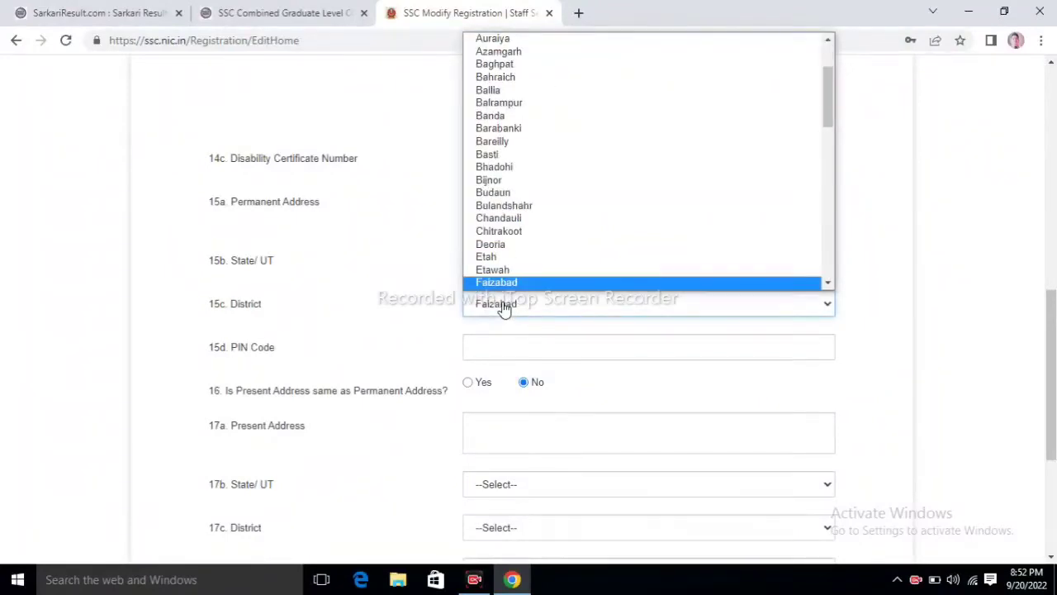
key(Down)
key(Return)
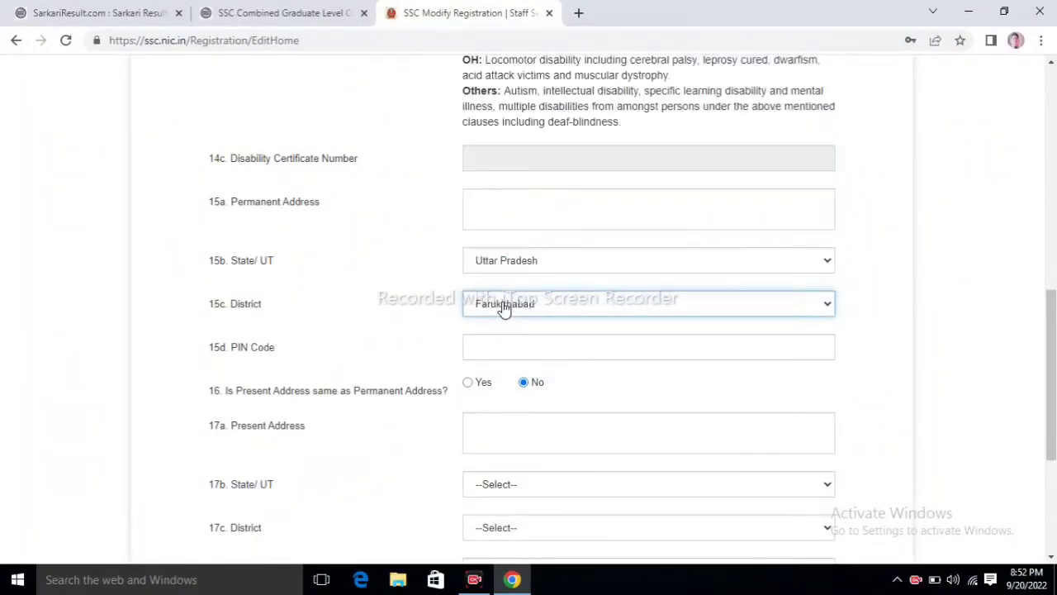
click(496, 339)
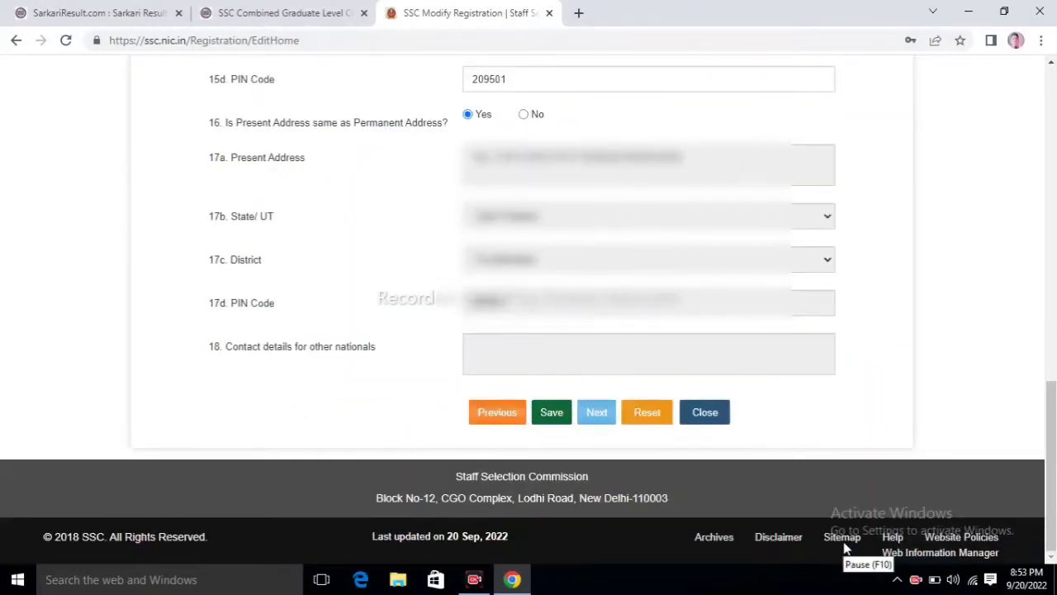
Step: Save the contact details and submit the edited registration with the email OTP and captcha
click(549, 412)
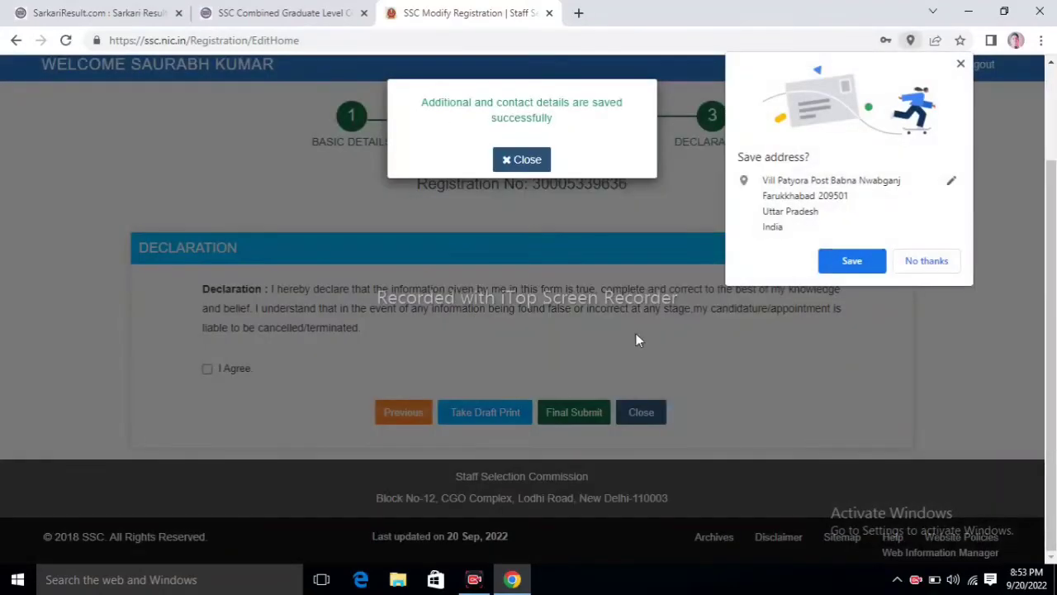
click(926, 261)
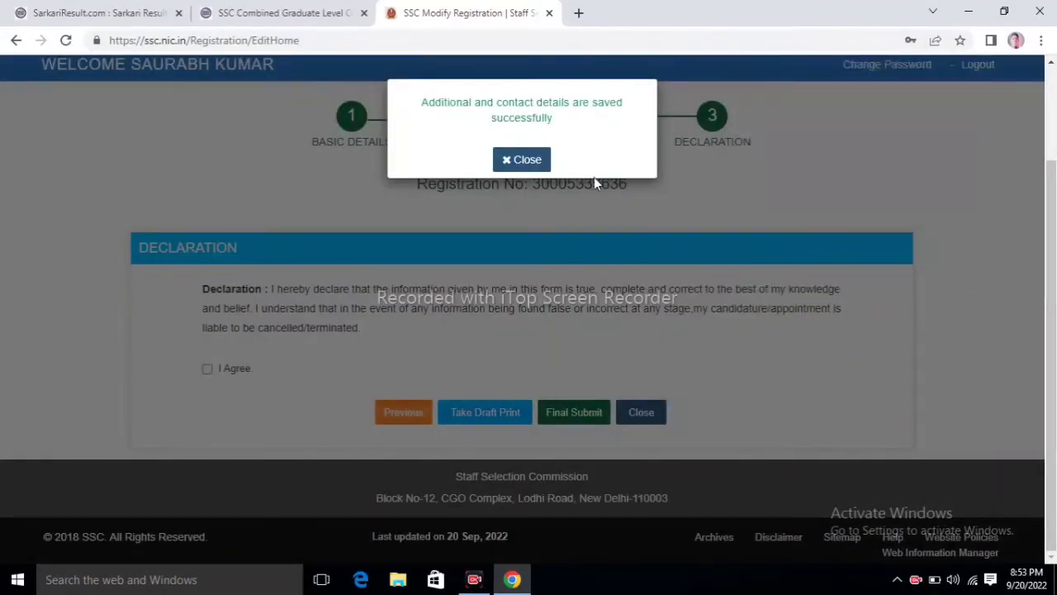
click(526, 160)
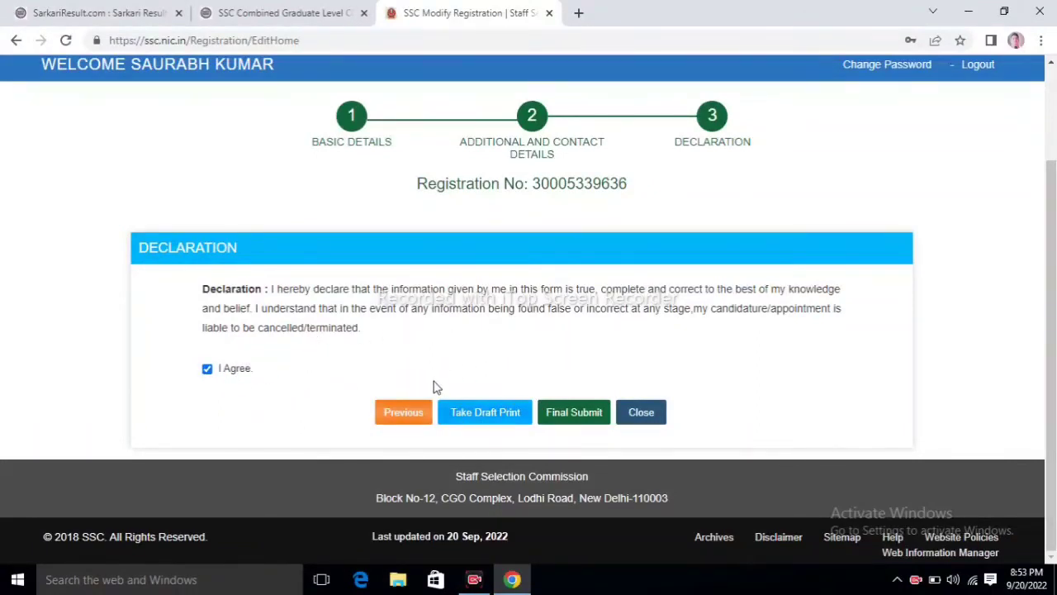
click(560, 413)
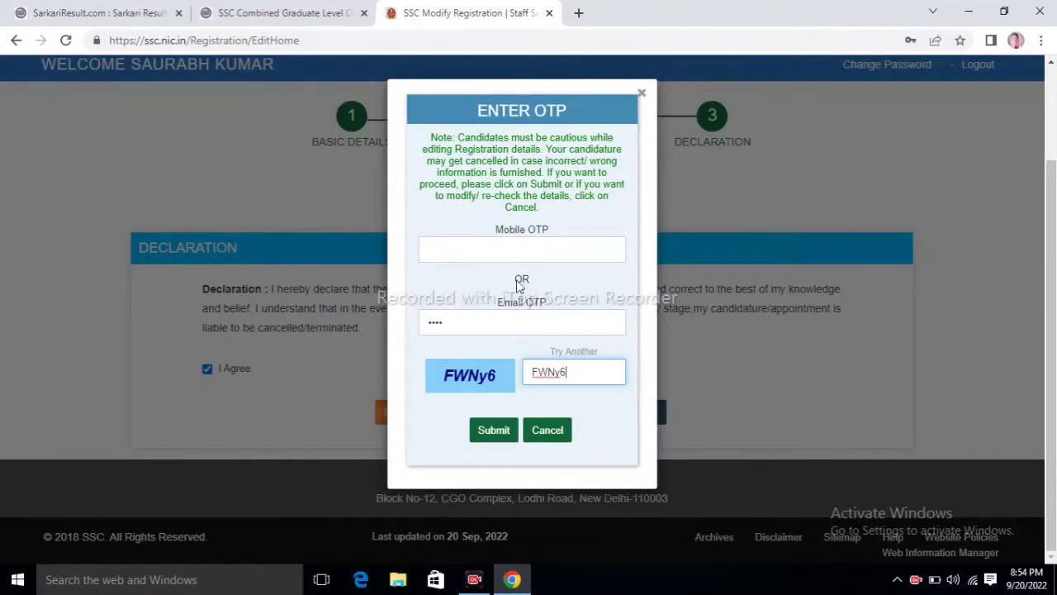
click(491, 436)
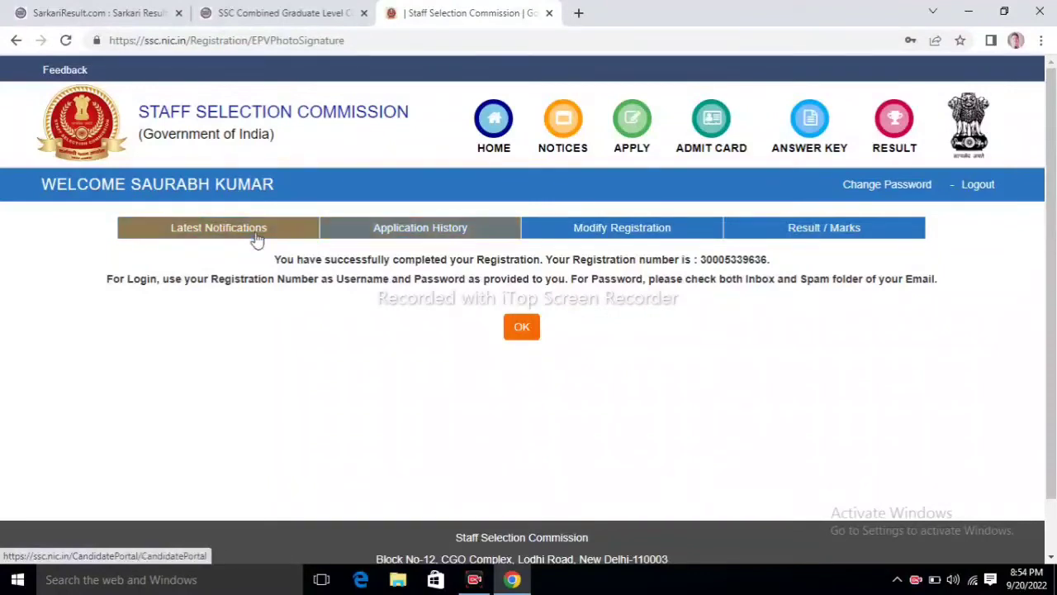
Step: Go to Latest Notifications to find the Combined Graduate Level Examination, 2022 entry
click(255, 237)
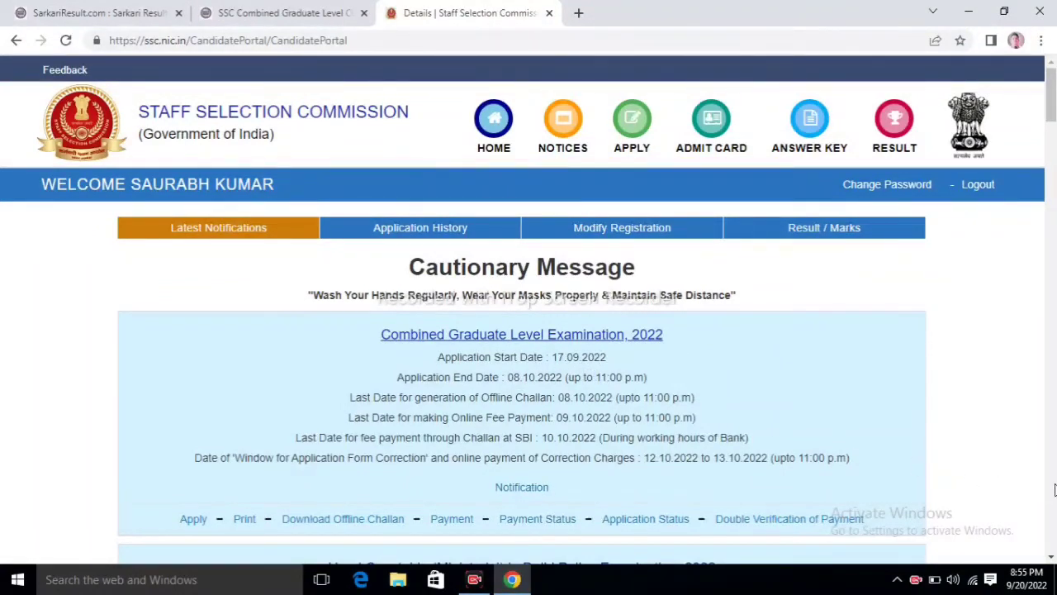
Step: Open the CGL 2022 application form and scroll down to the exam centre choices
click(195, 519)
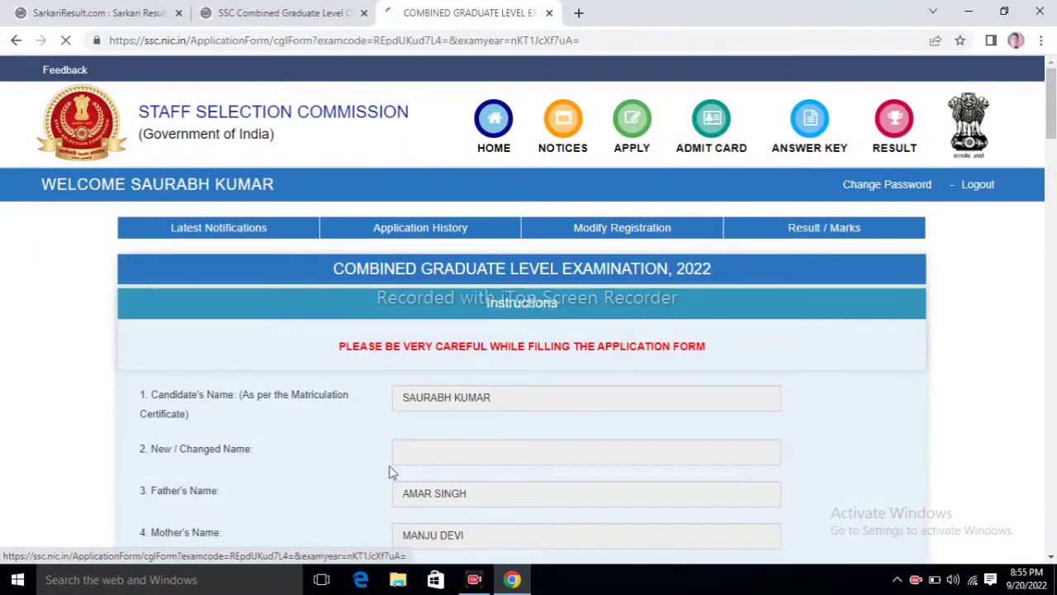
click(1053, 418)
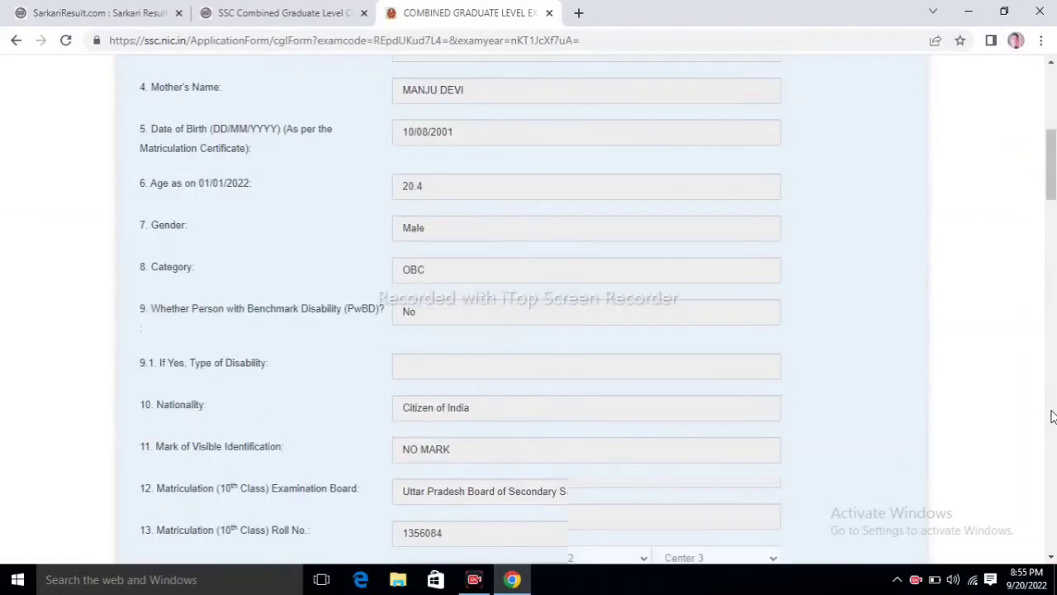
click(1053, 417)
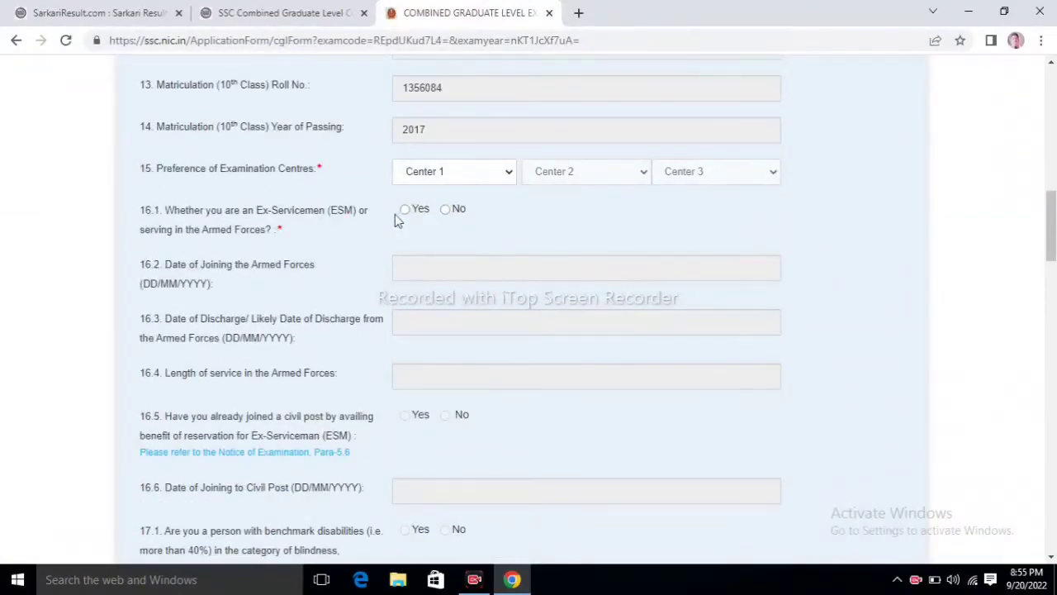
Step: Choose centres CR-Agra(3001), CR-Prayagraj(3003), CR-Bareilly(3005) and answer No to ex-servicemen
click(455, 175)
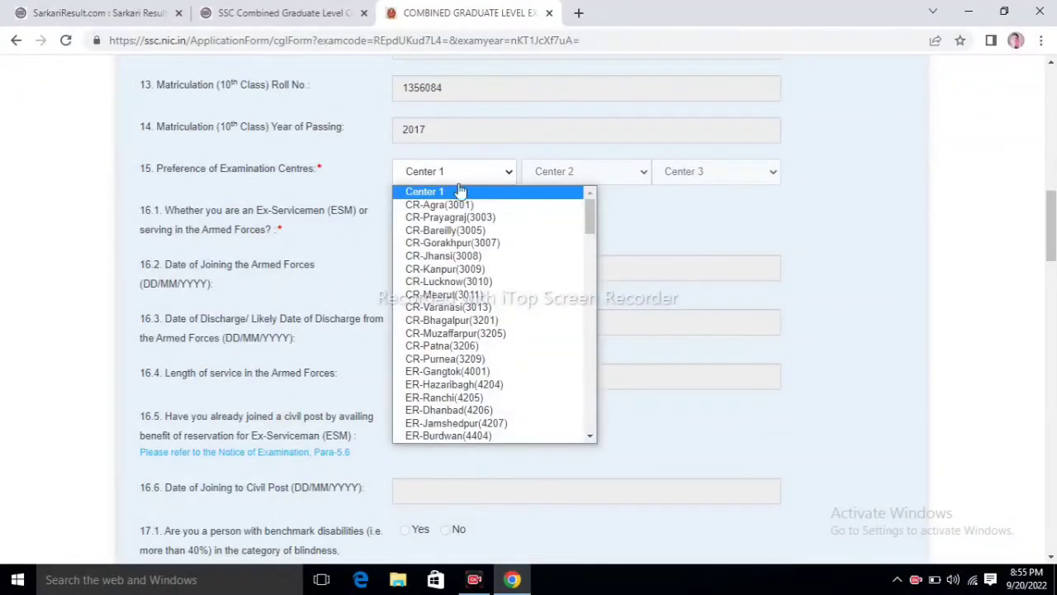
click(453, 206)
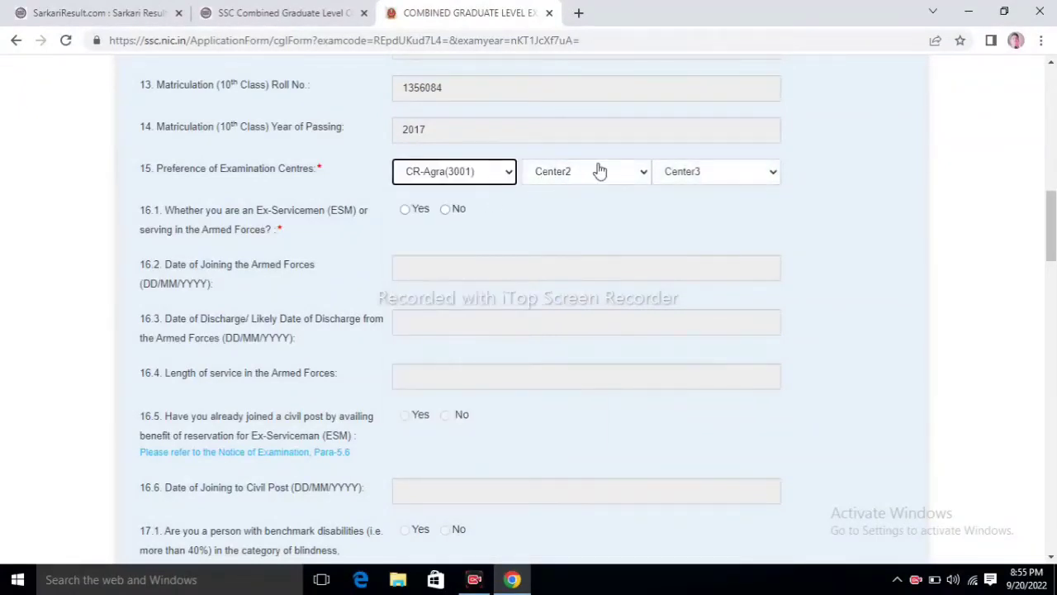
click(598, 171)
click(580, 220)
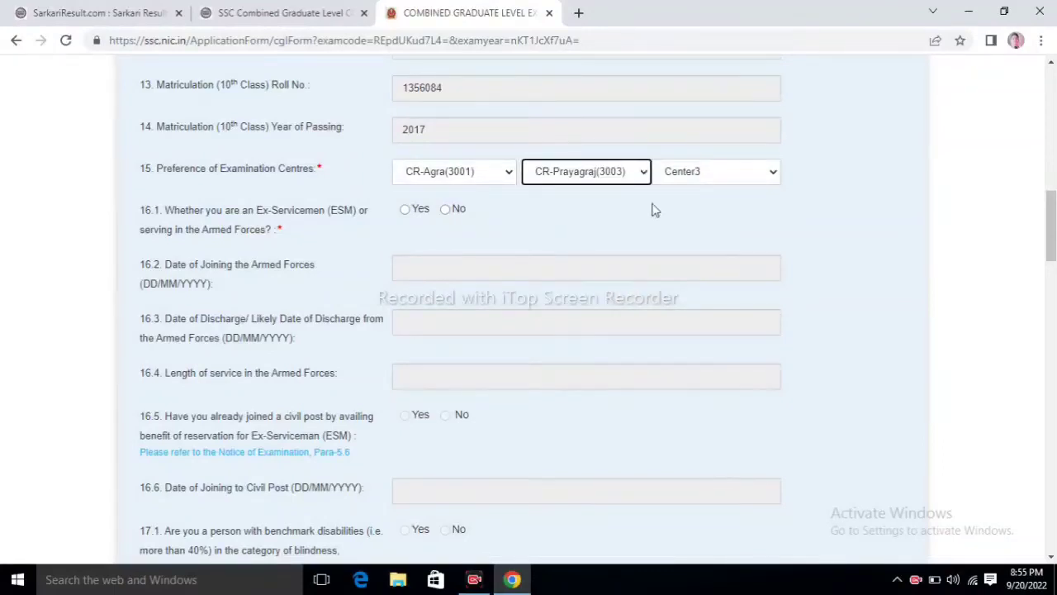
click(694, 172)
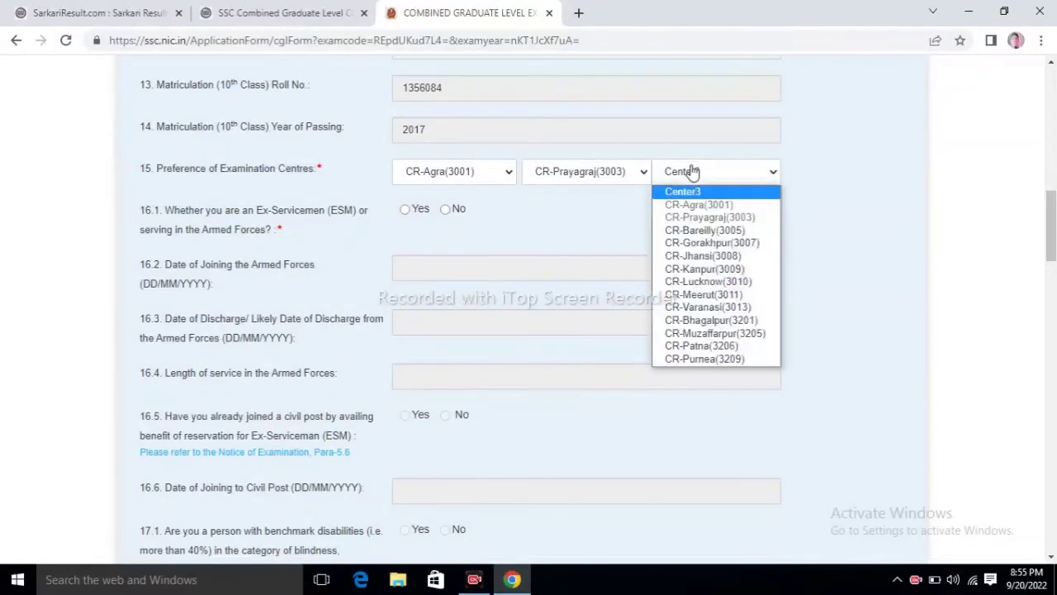
click(694, 231)
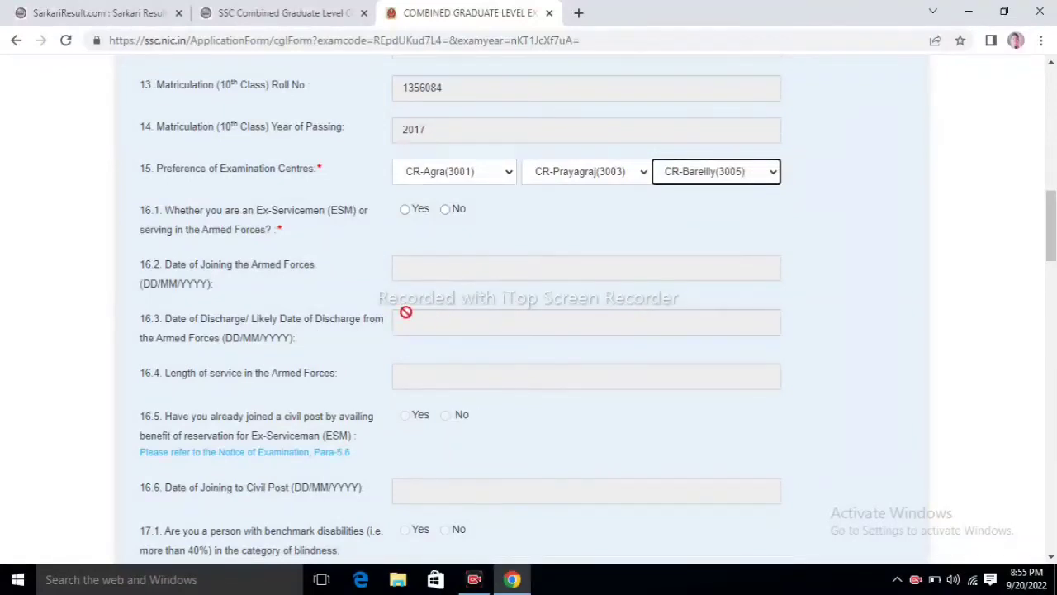
click(445, 211)
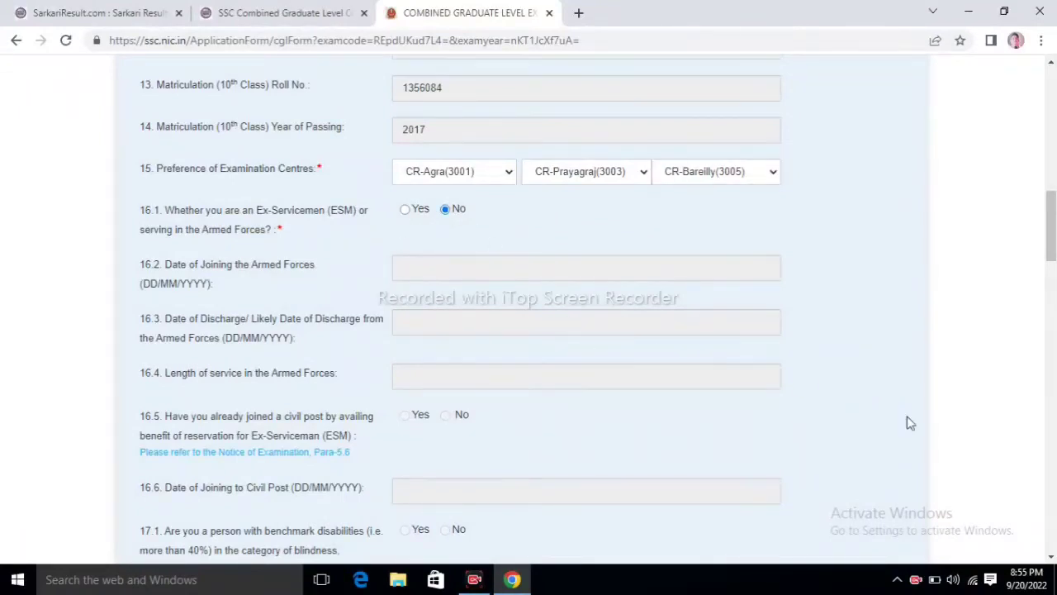
Step: Answer No to age relaxation and pick B.Sc. (Engg.)(16) as highest educational qualification
scroll(1054, 477, down, 12)
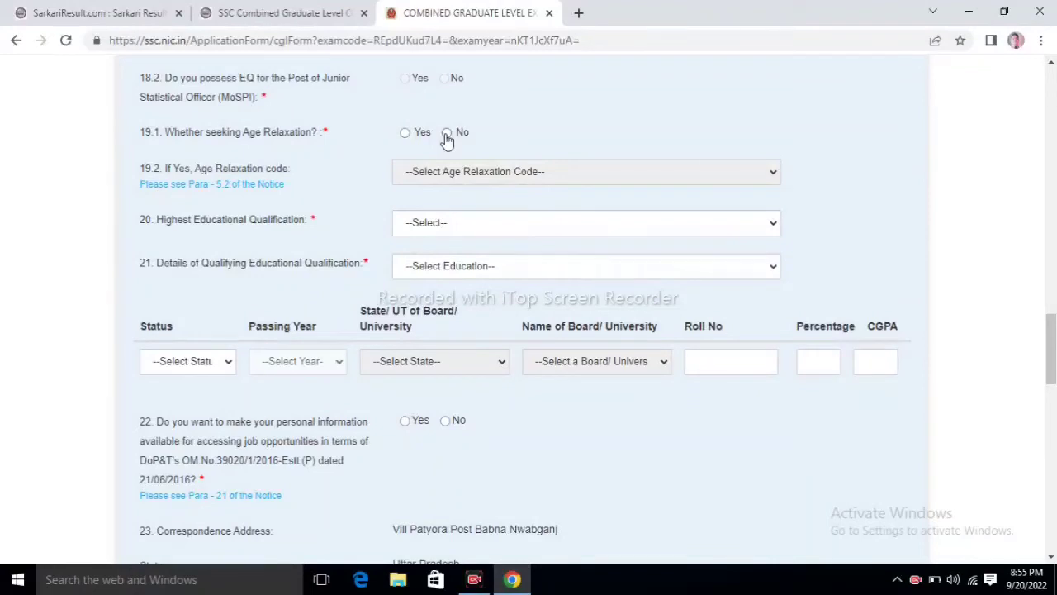
click(418, 225)
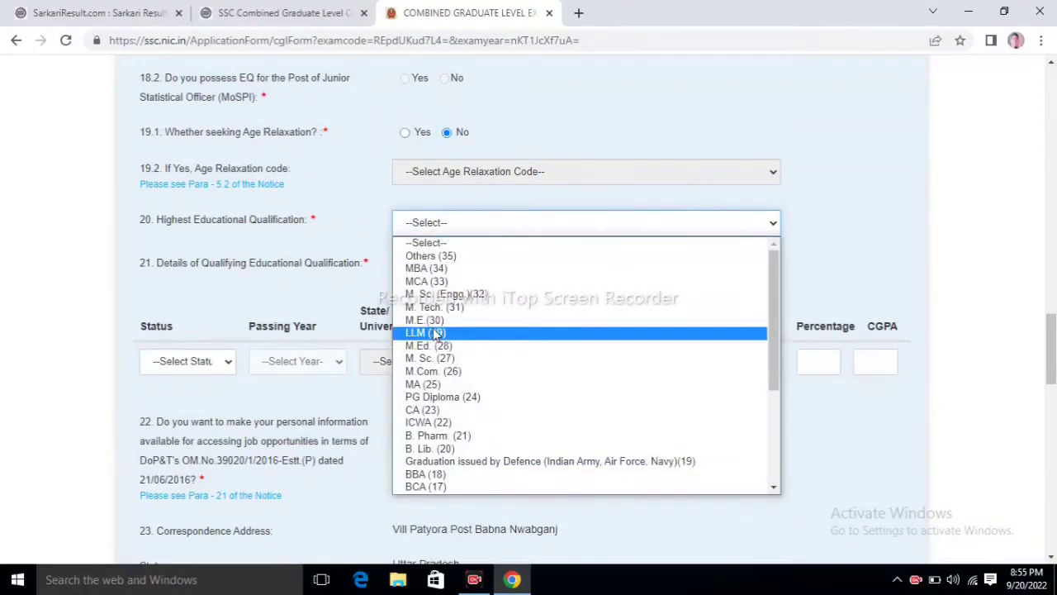
scroll(446, 430, down, 1)
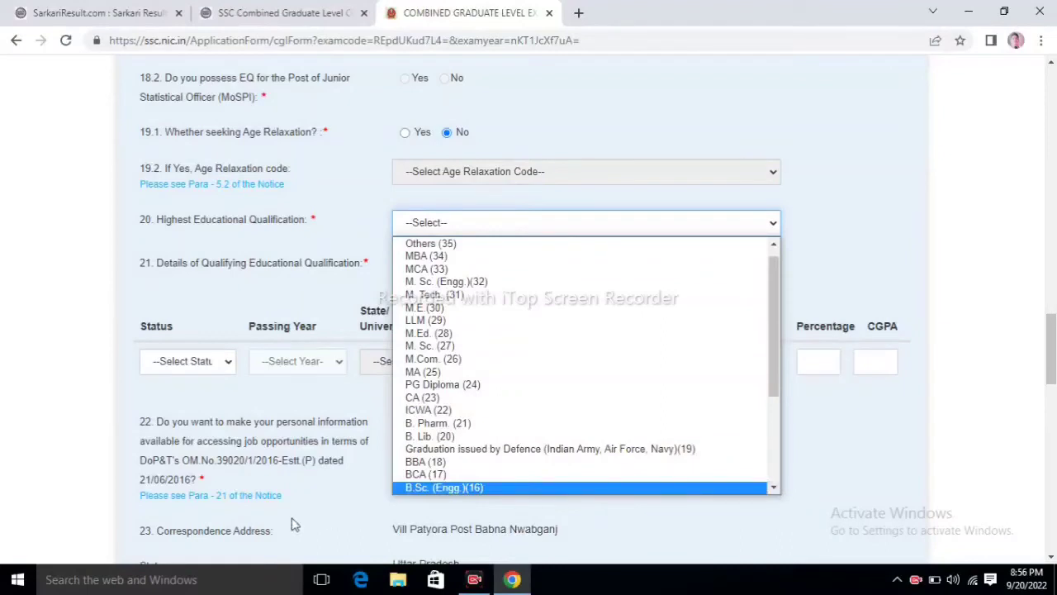
click(773, 482)
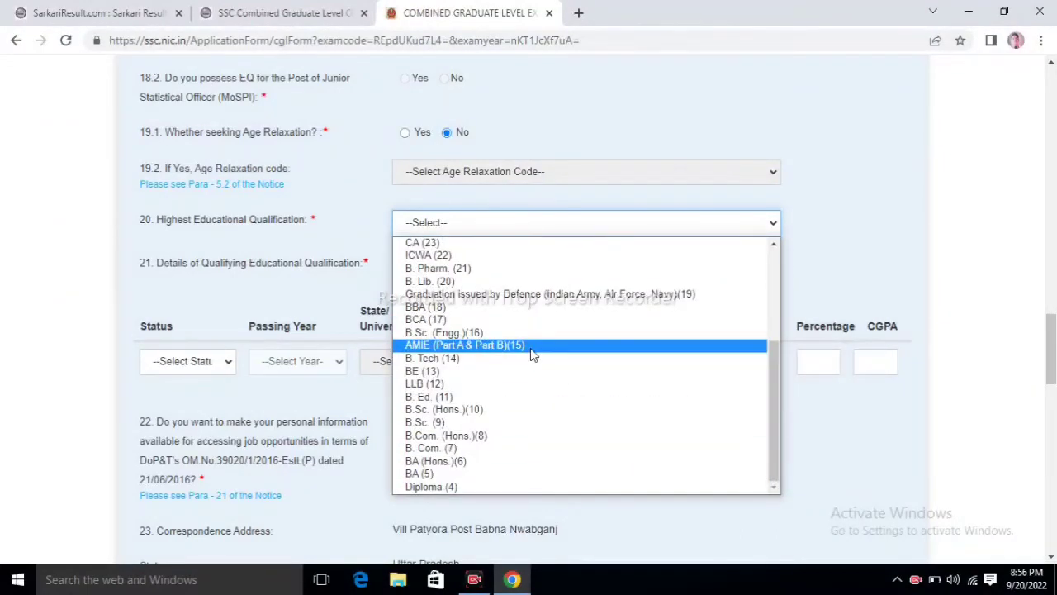
click(451, 334)
click(418, 267)
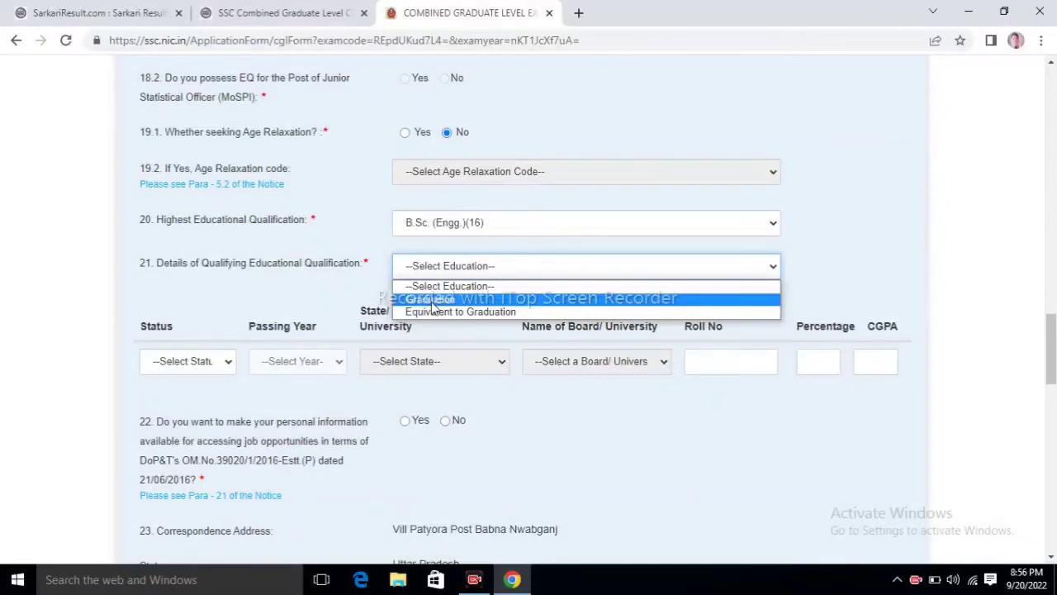
Step: Choose Graduation as the qualifying education with status Passed
click(431, 299)
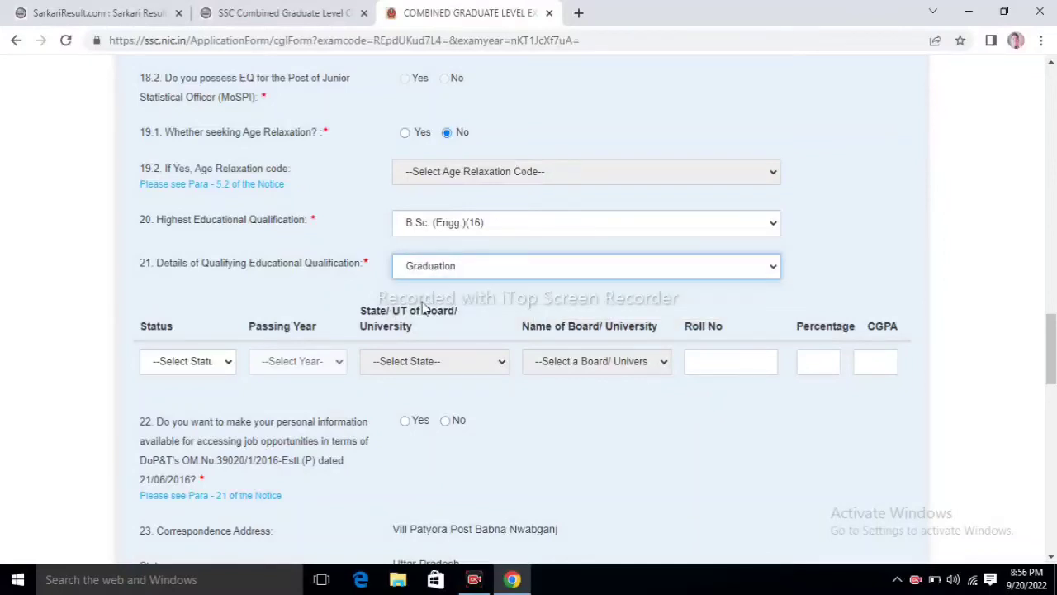
click(194, 364)
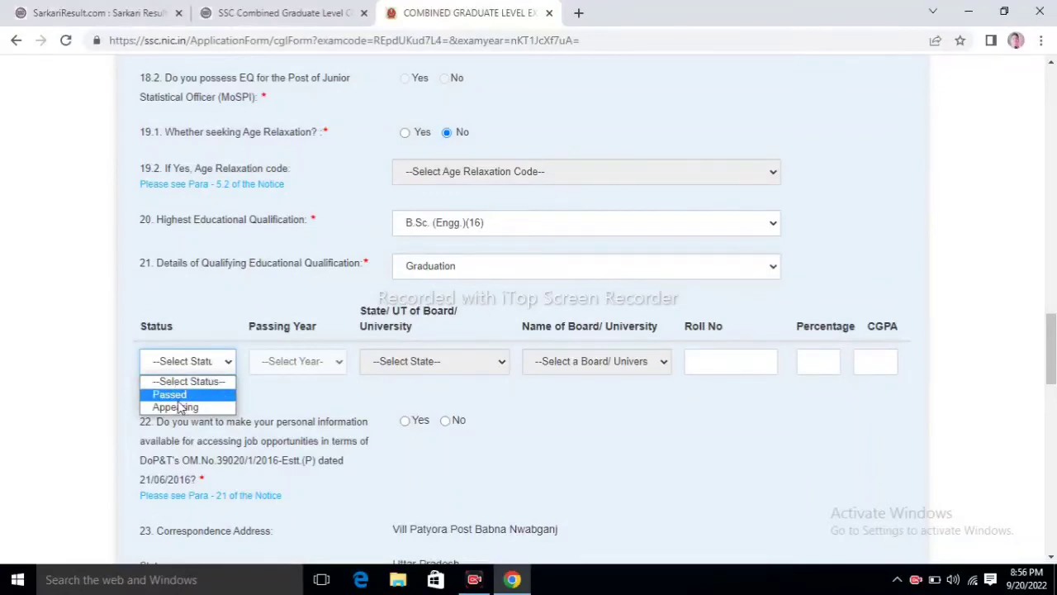
click(182, 408)
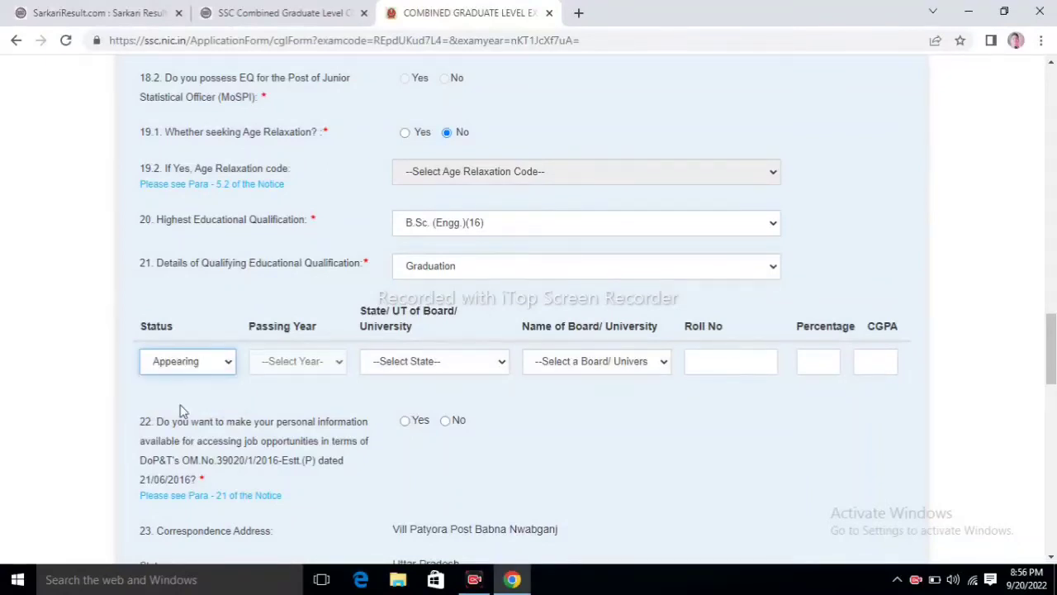
click(732, 365)
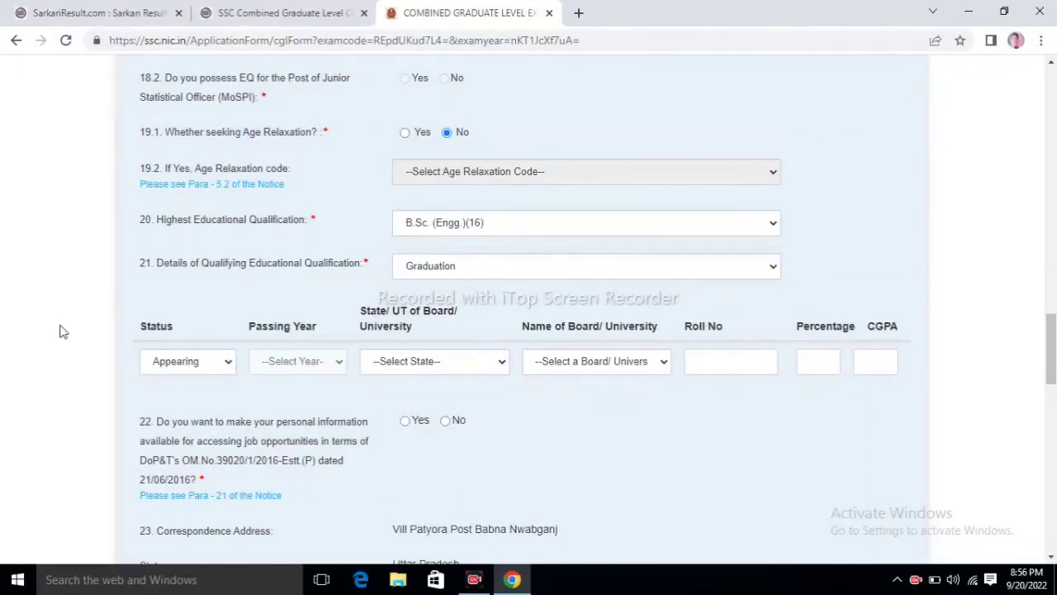
click(208, 360)
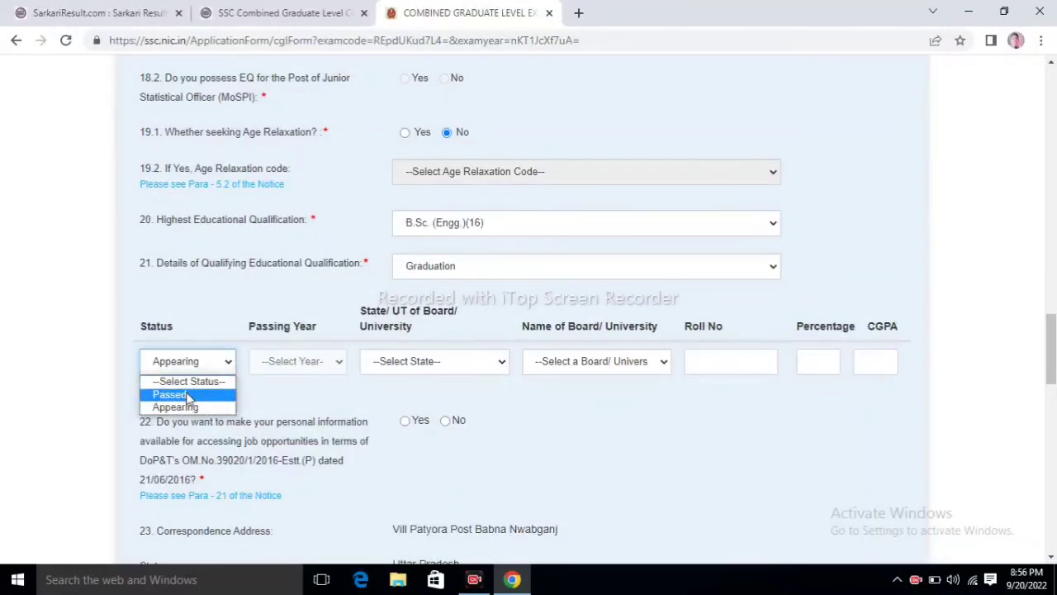
click(190, 395)
Step: Set the qualification's passing year to 2019
click(319, 373)
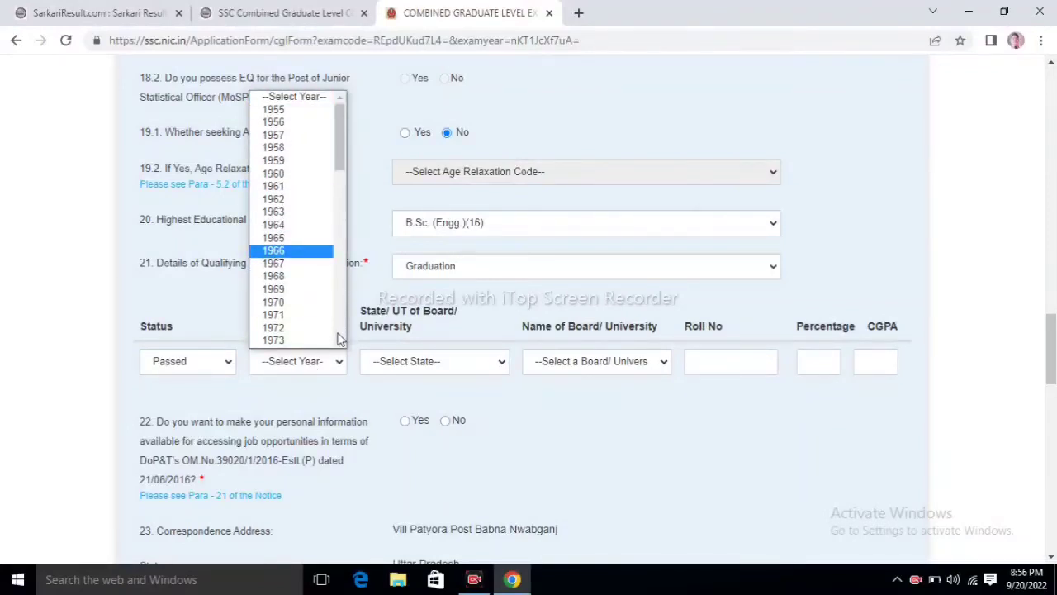
click(339, 342)
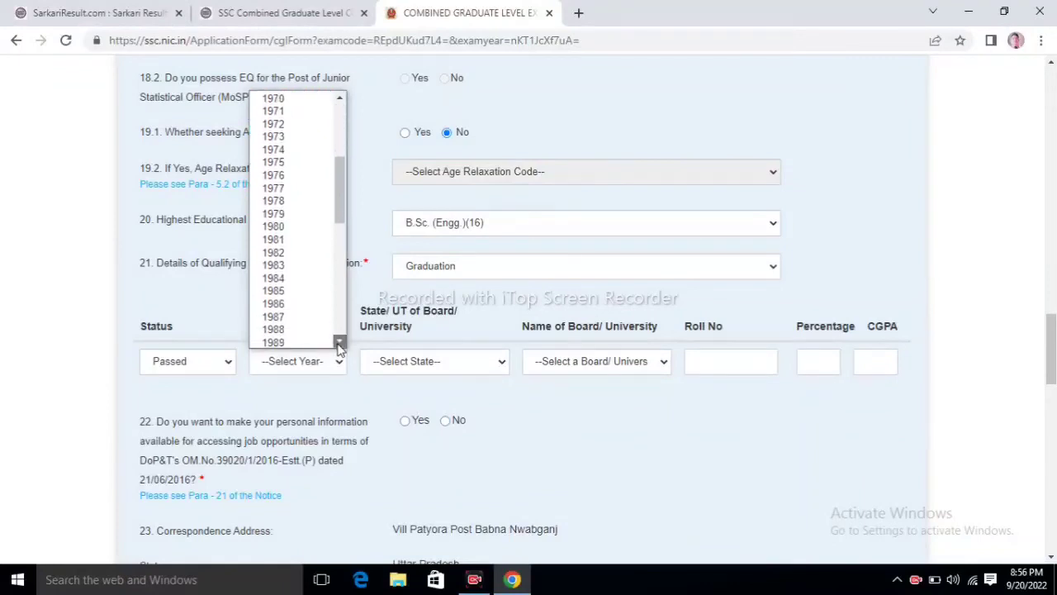
click(340, 342)
click(340, 342)
click(339, 342)
click(340, 342)
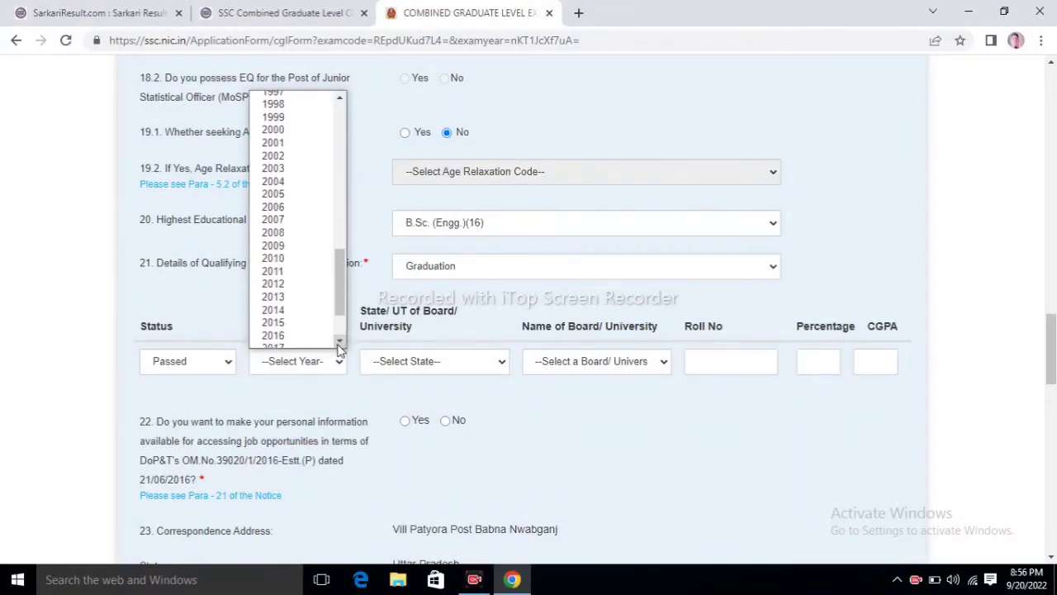
click(339, 342)
click(274, 302)
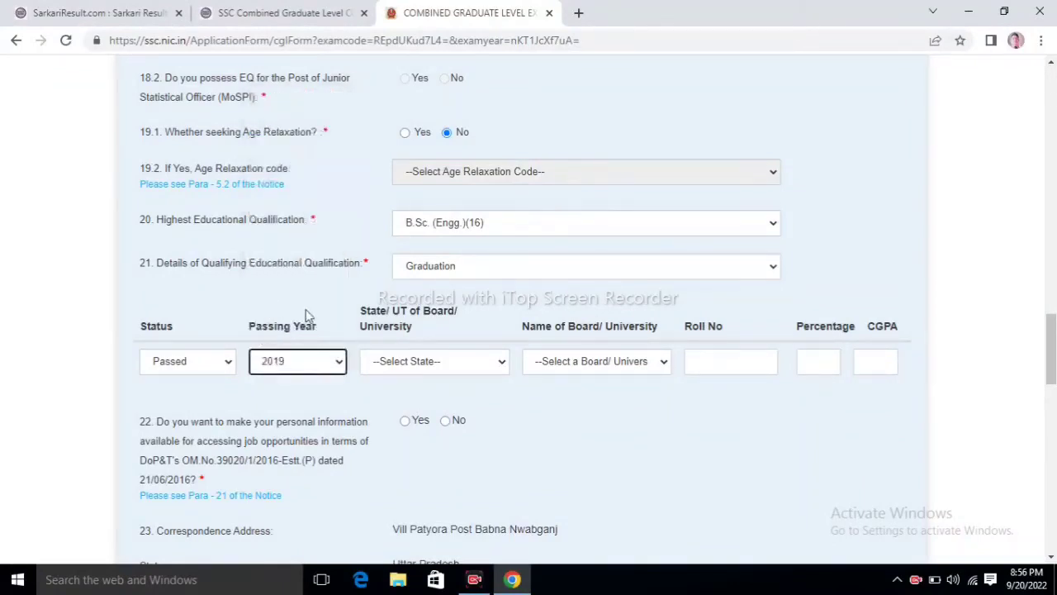
Step: Open the state and board lists, then visit Roll No and Percentage, leaving them blank
click(448, 361)
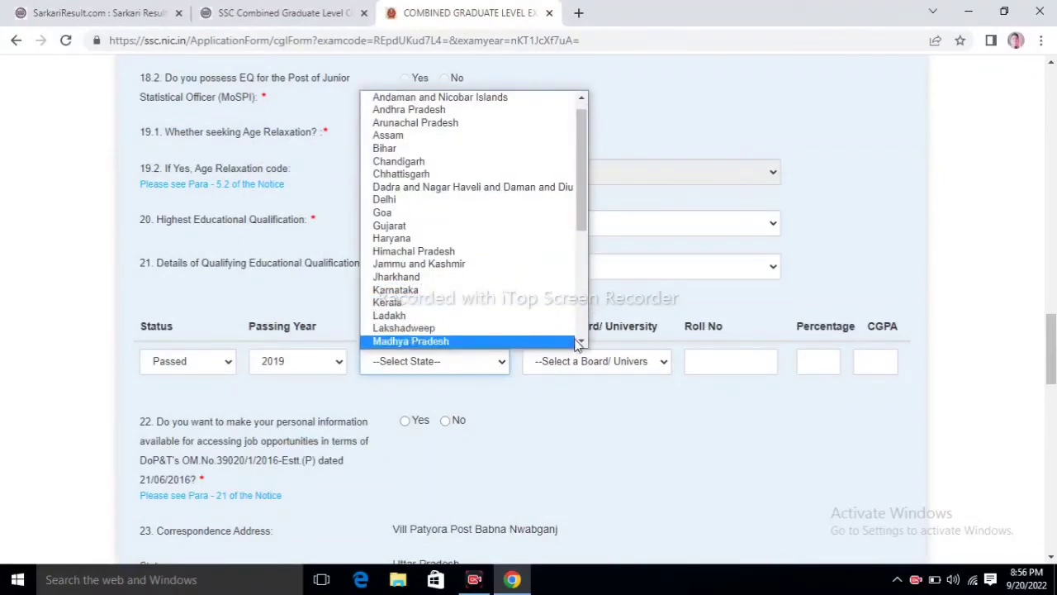
click(540, 405)
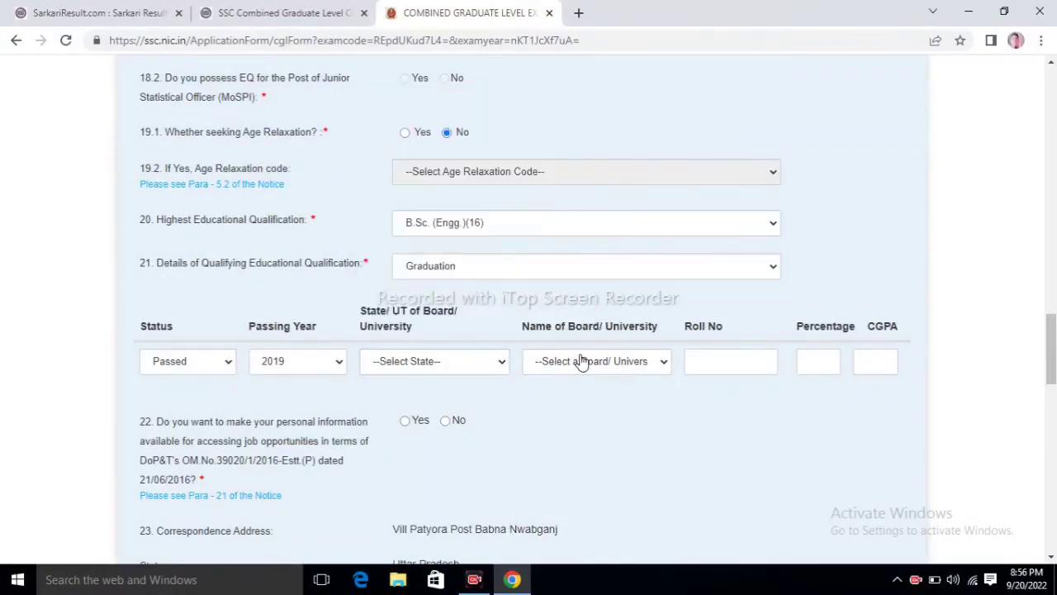
click(434, 361)
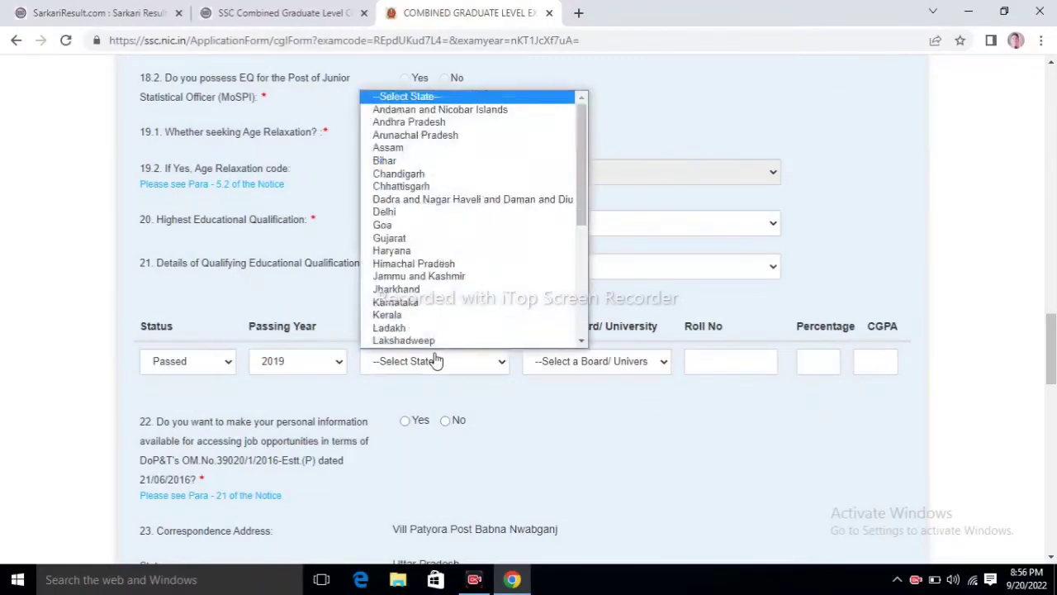
click(582, 342)
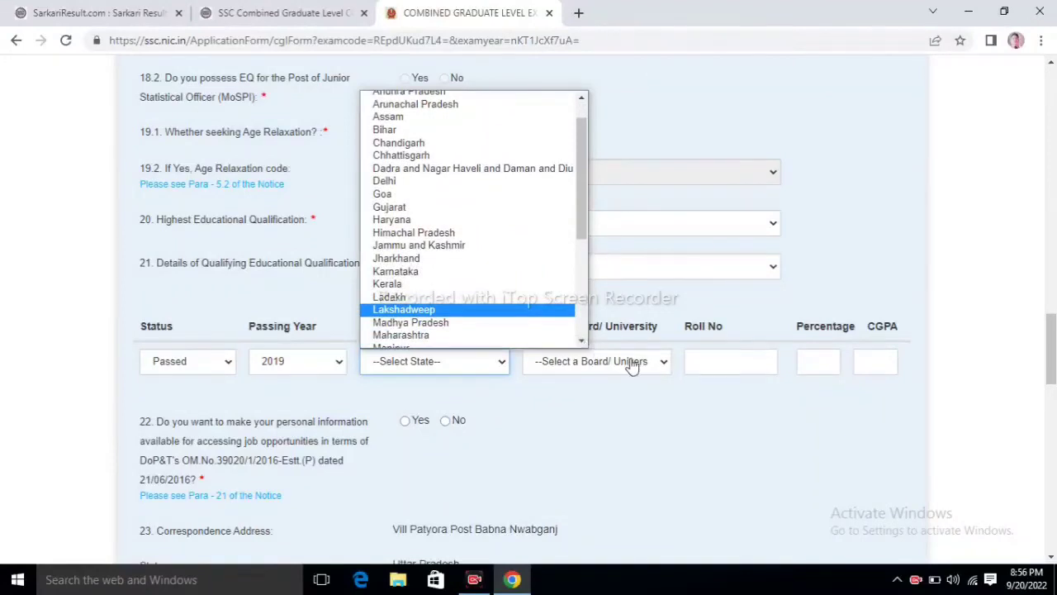
click(631, 363)
click(631, 364)
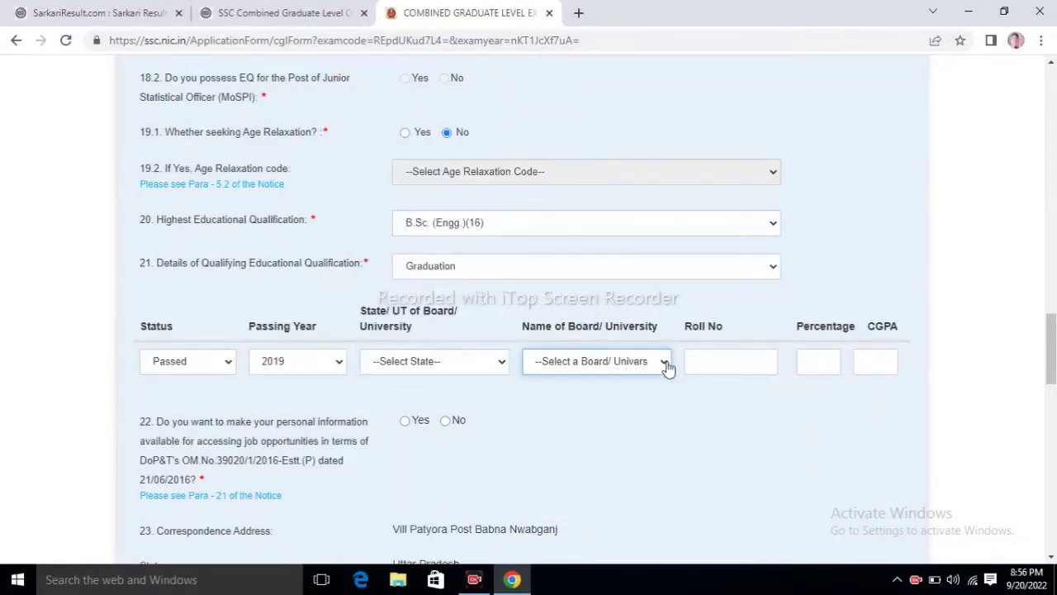
click(736, 359)
click(828, 364)
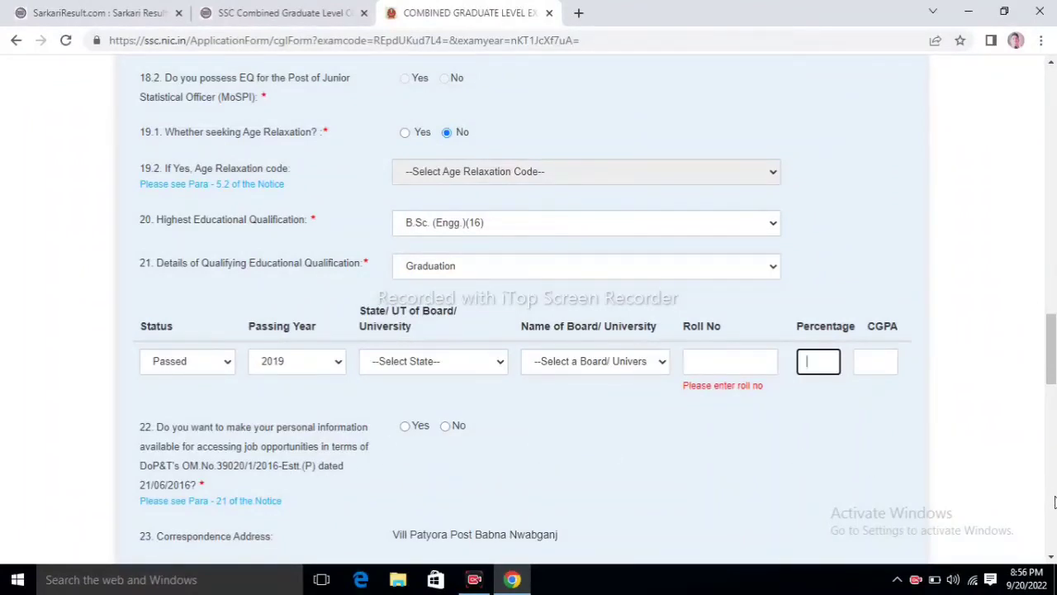
Step: Answer No to question 22, Yes to the photograph-date question 26, and tick I Agree
scroll(1054, 502, down, 5)
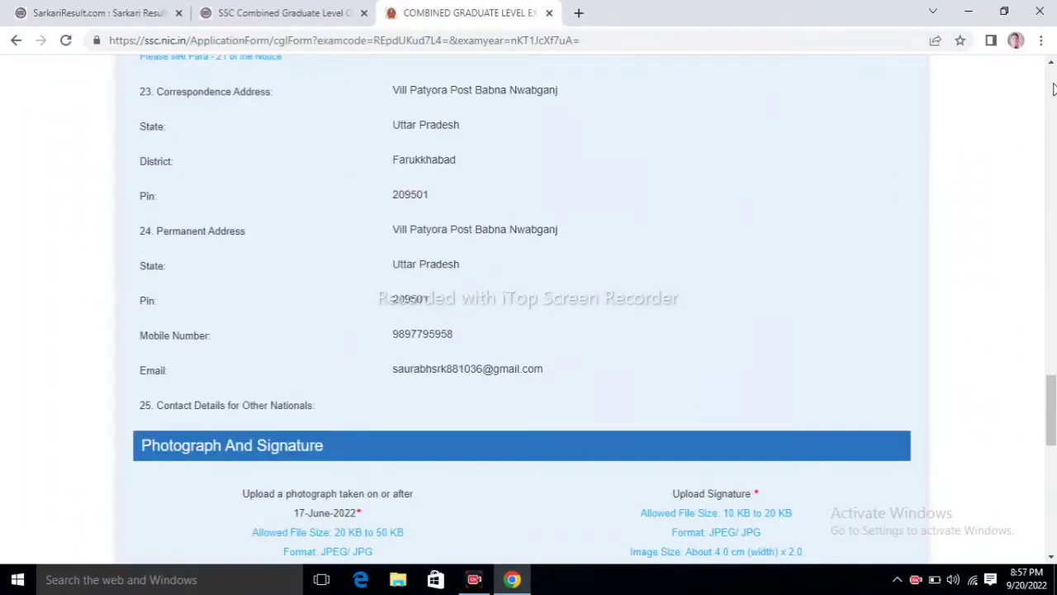
scroll(1053, 66, up, 2)
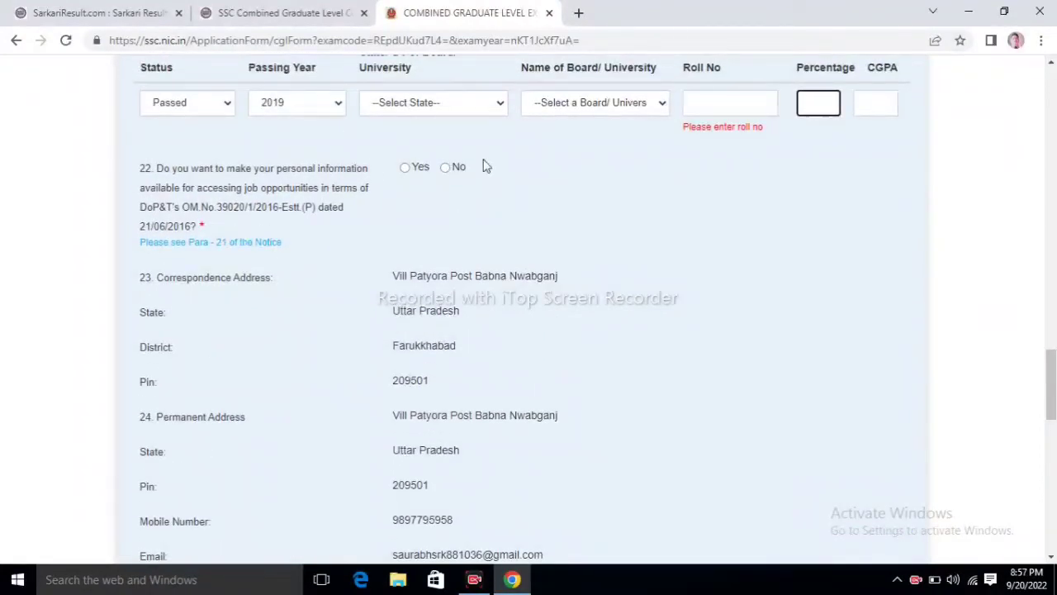
click(445, 168)
scroll(1054, 485, down, 5)
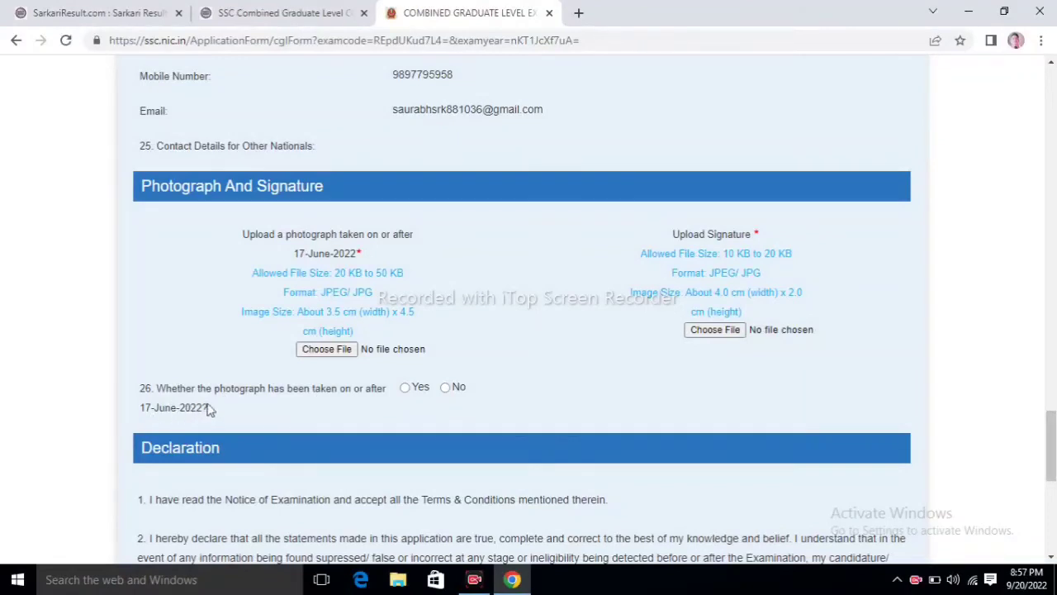
click(405, 388)
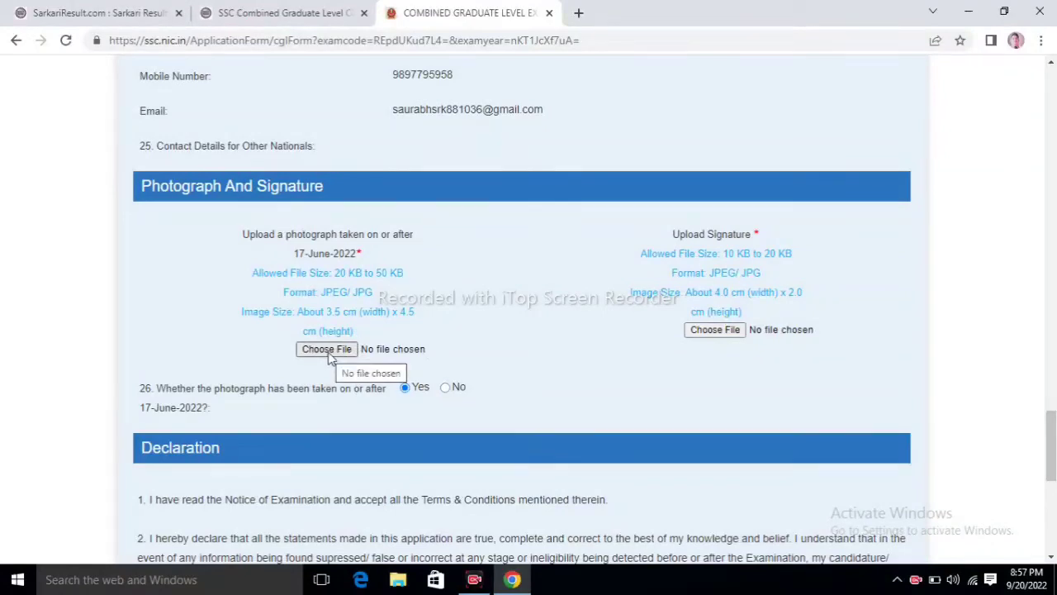
click(1049, 515)
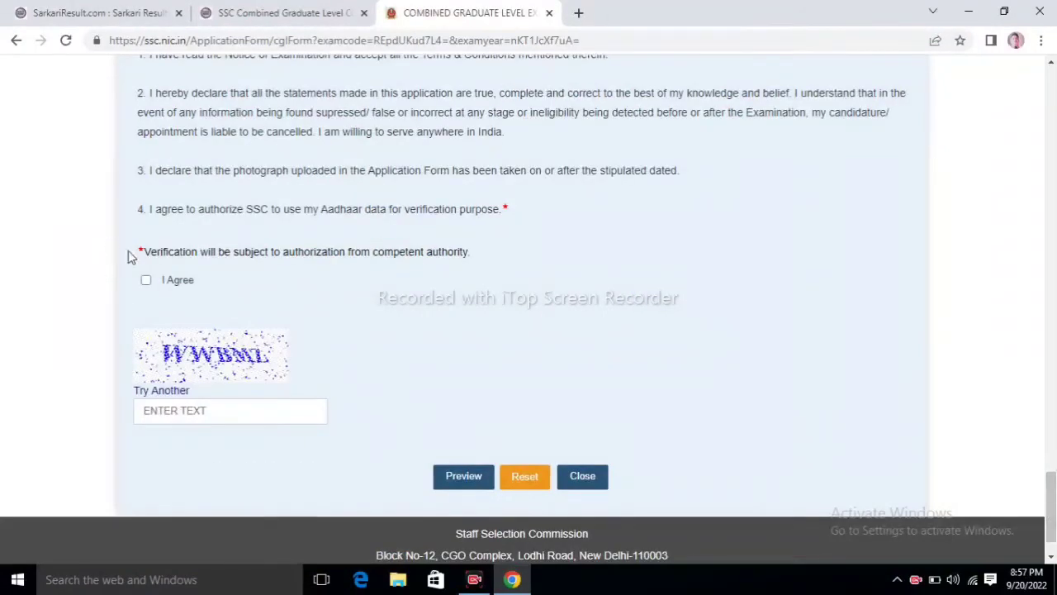
Step: Enter the captcha characters and open the CGL 2022 application preview
click(176, 407)
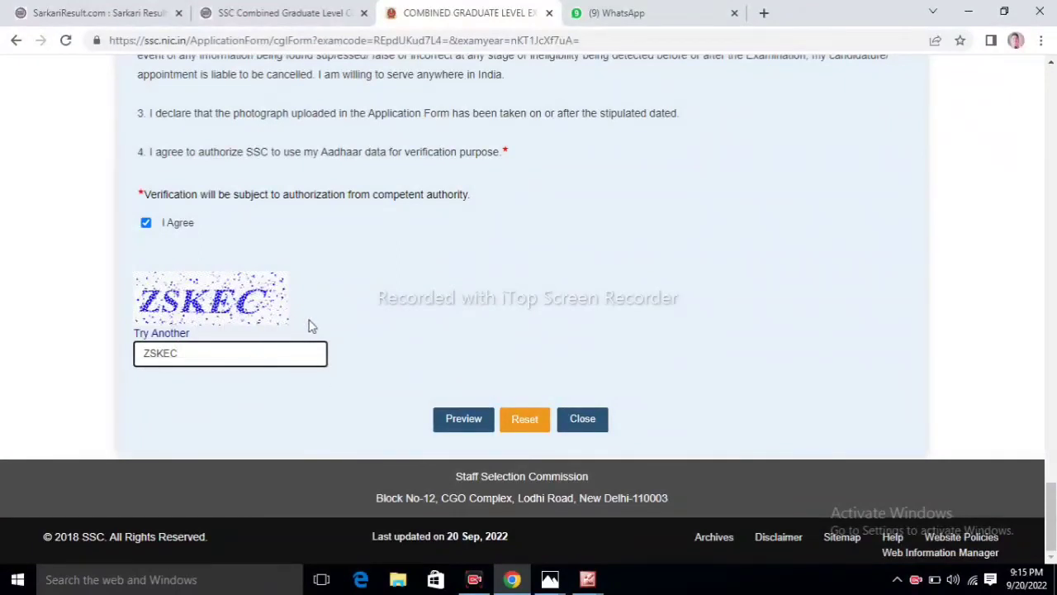
click(454, 423)
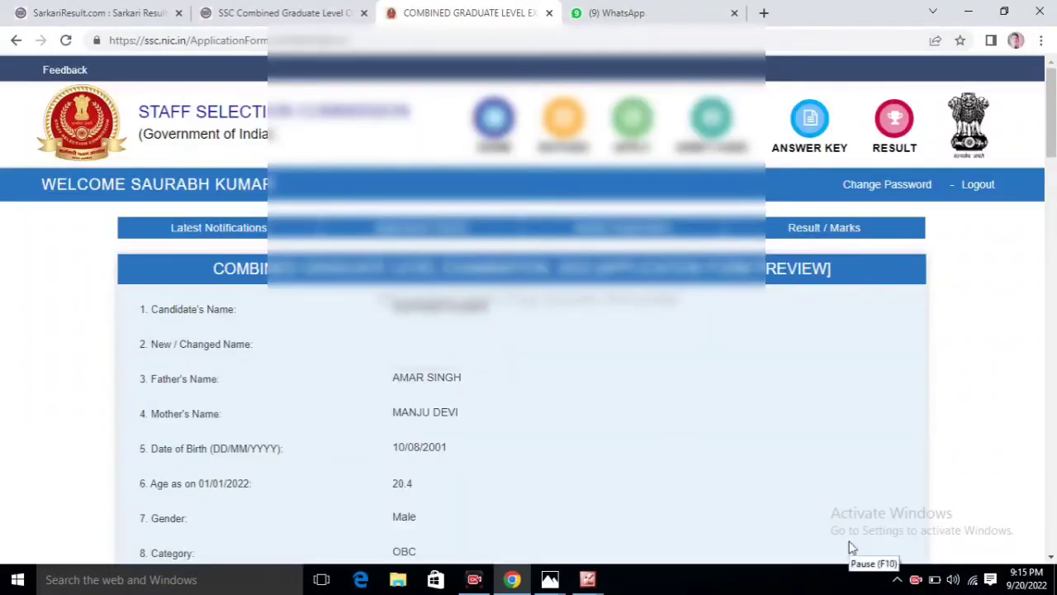
click(852, 548)
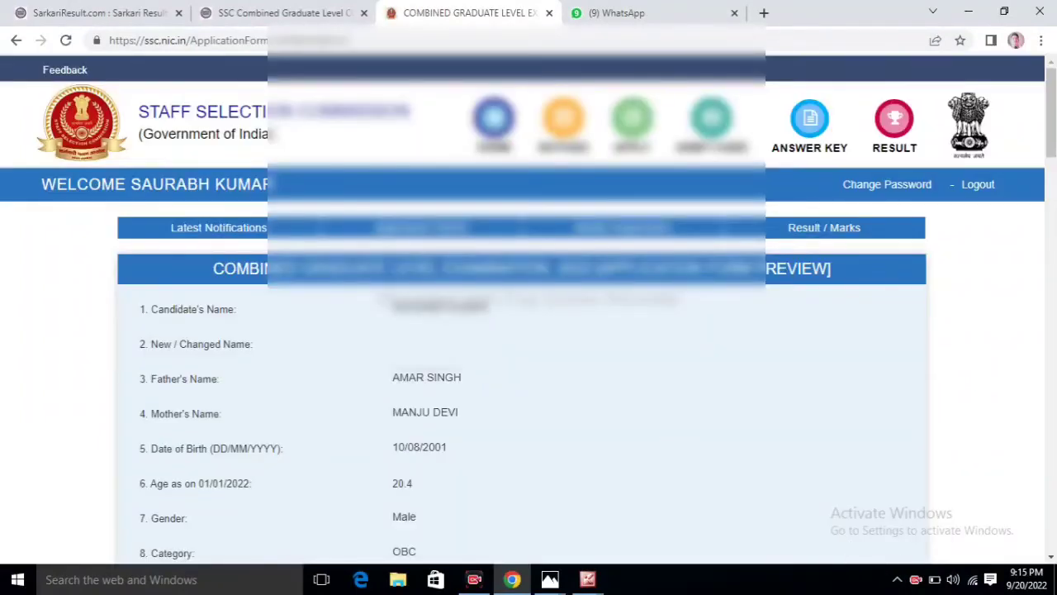
Step: Submit the previewed application from the bottom of the page and confirm with OK
click(1053, 488)
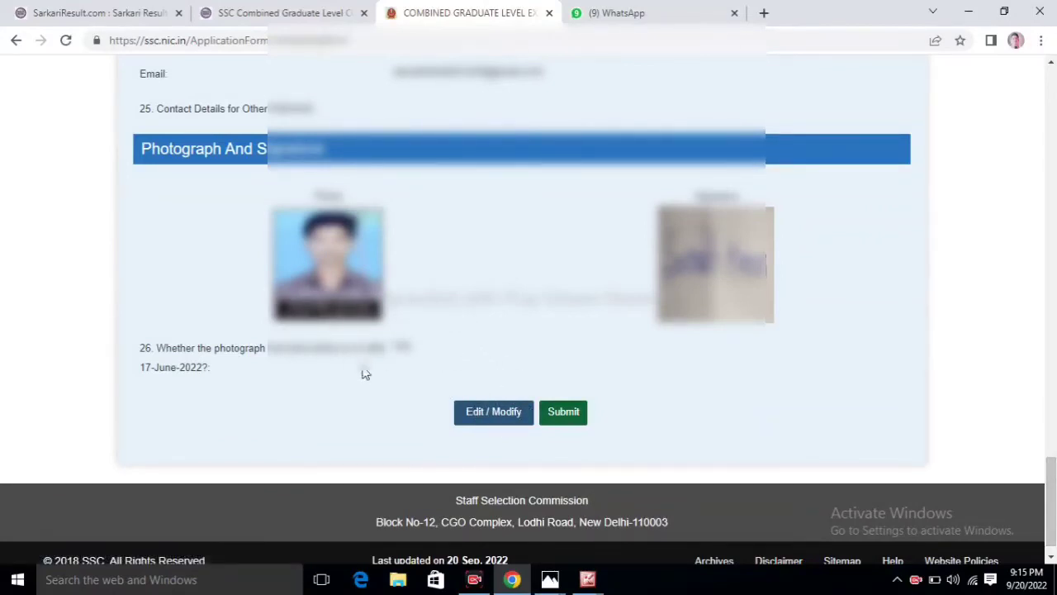
click(560, 413)
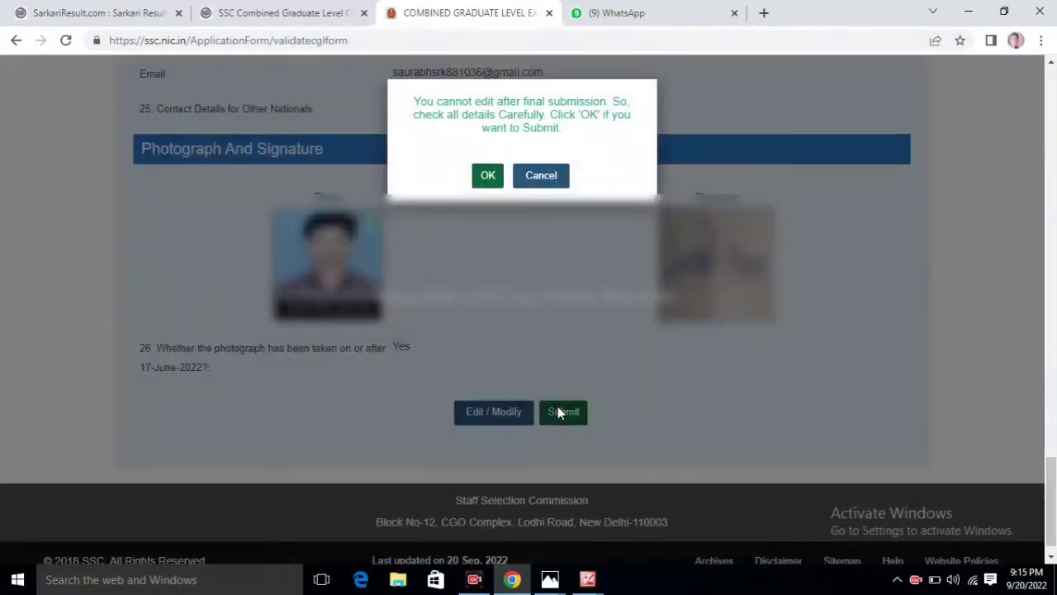
click(489, 176)
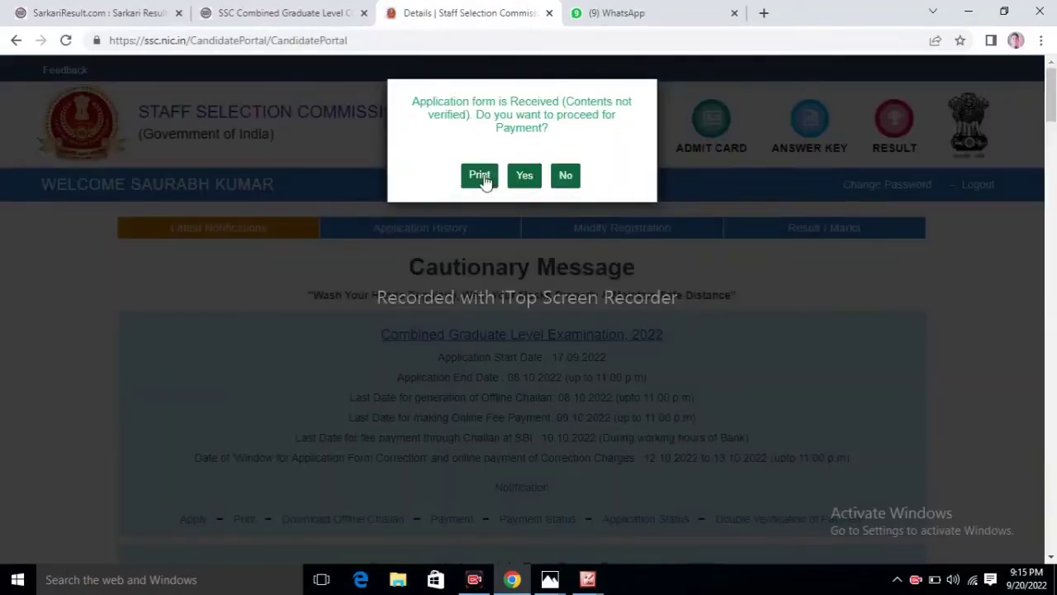
Step: Open a printable CGL 2022 application copy, then answer Yes to proceed to fee payment
click(480, 178)
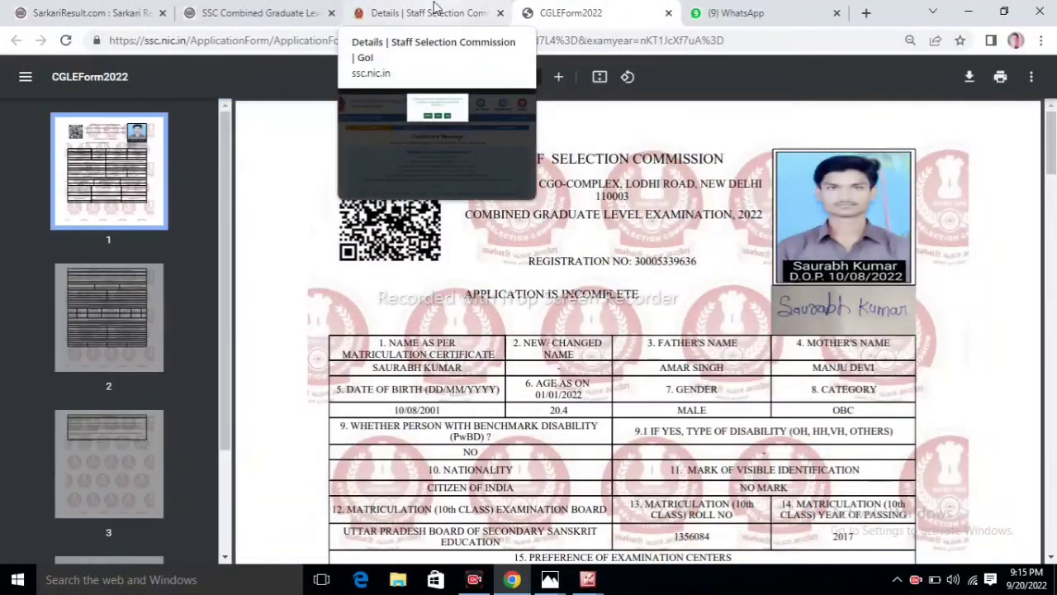
click(435, 6)
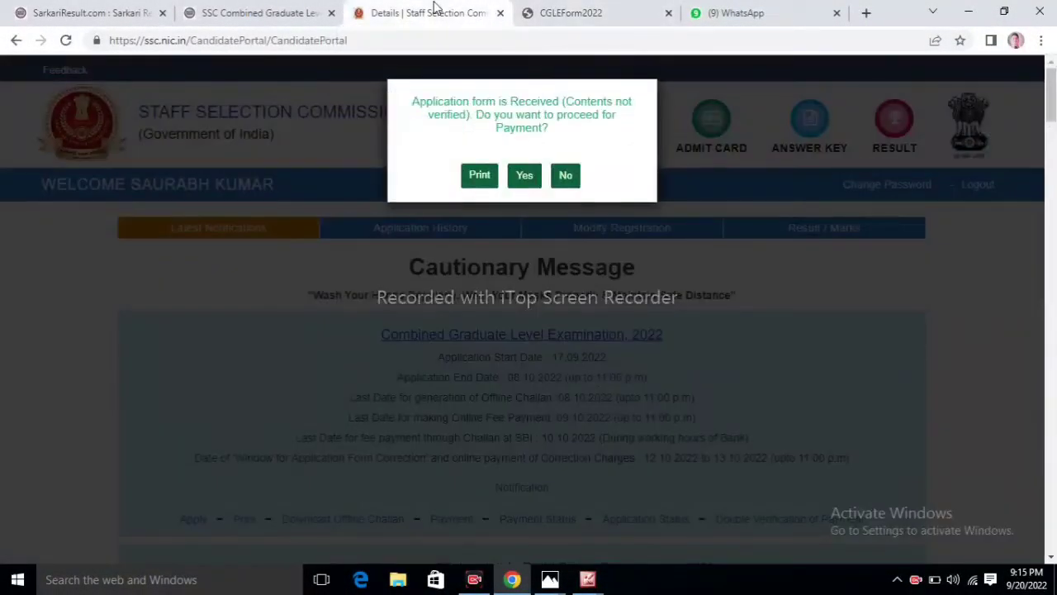
click(526, 177)
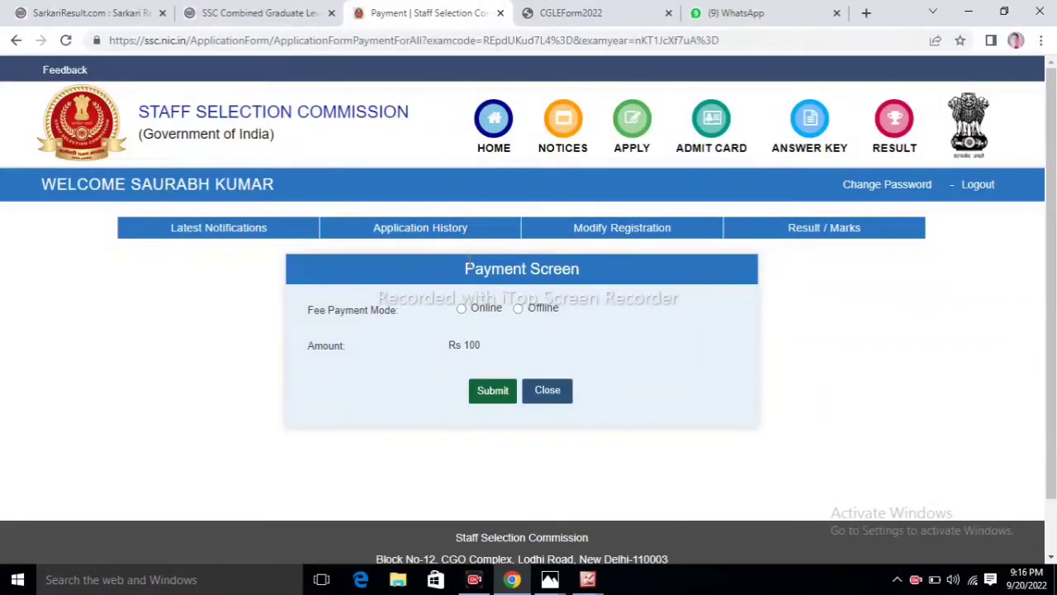
Step: Submit the Rs 100 fee with the Online payment mode selected
click(488, 392)
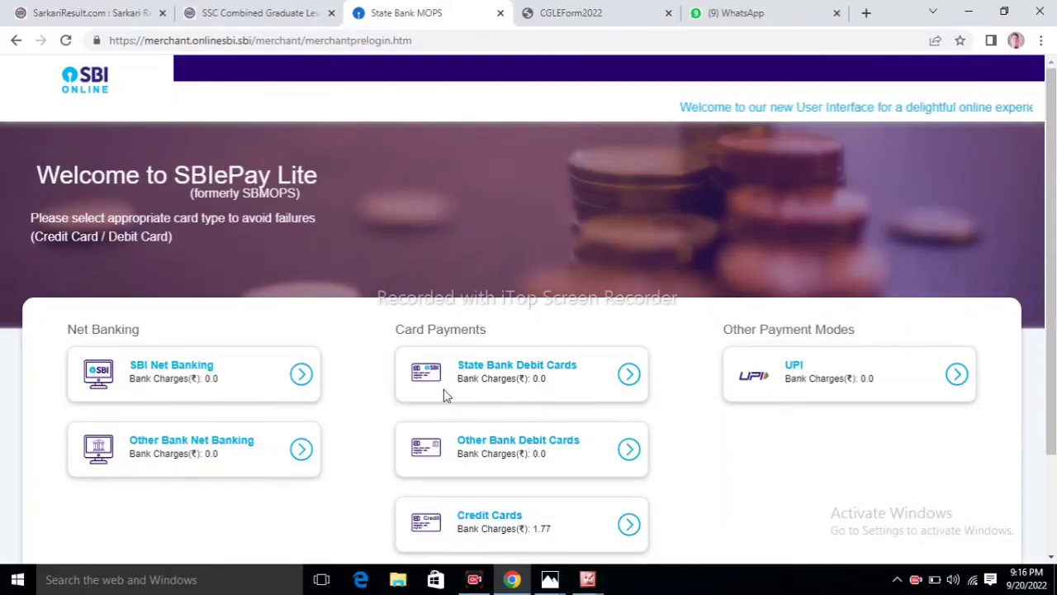
Step: Choose Other Bank Debit Cards and confirm the Rs 100.00 payment details
click(539, 444)
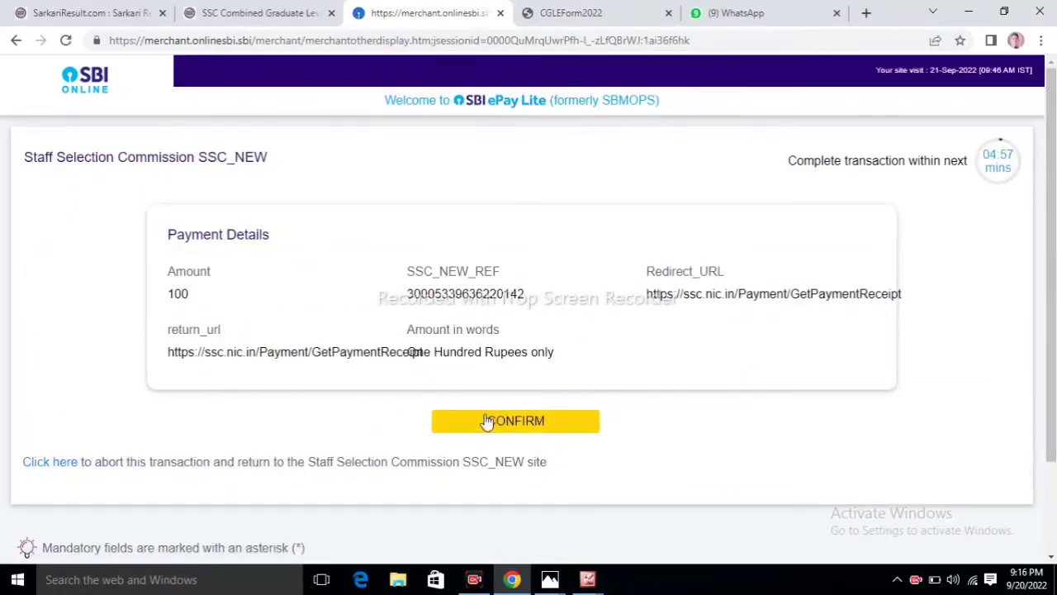
click(505, 421)
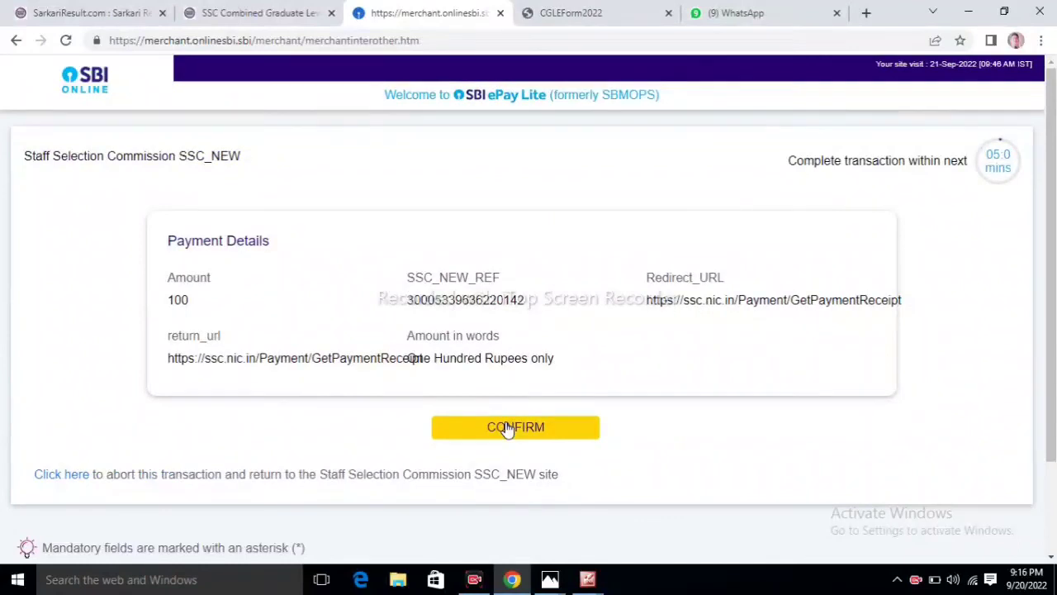
click(507, 428)
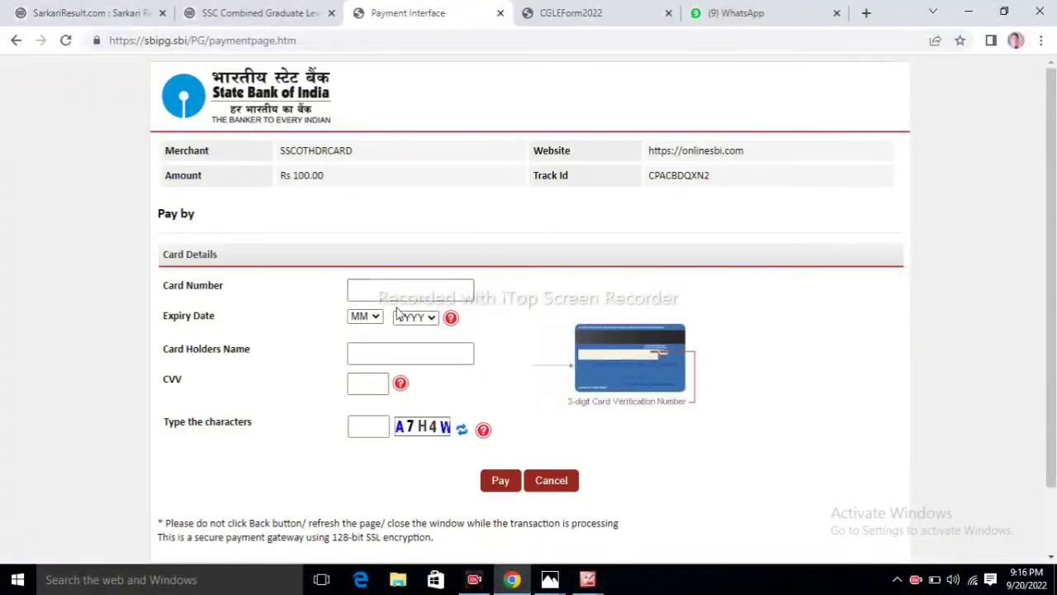
Step: Visit the expiry month, card holder name and CVV fields without entering anything
click(369, 317)
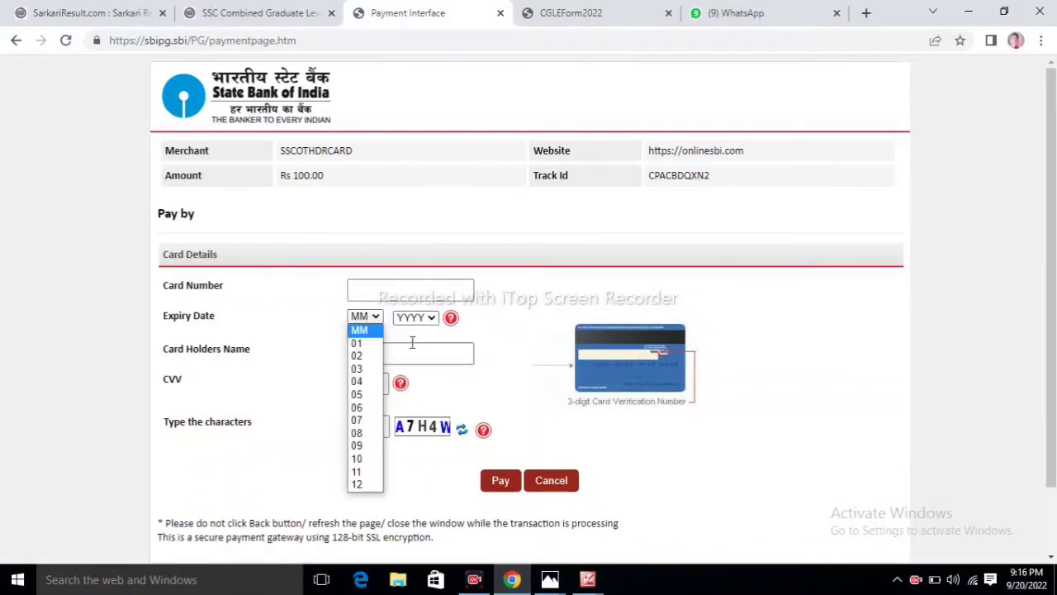
click(411, 345)
click(373, 381)
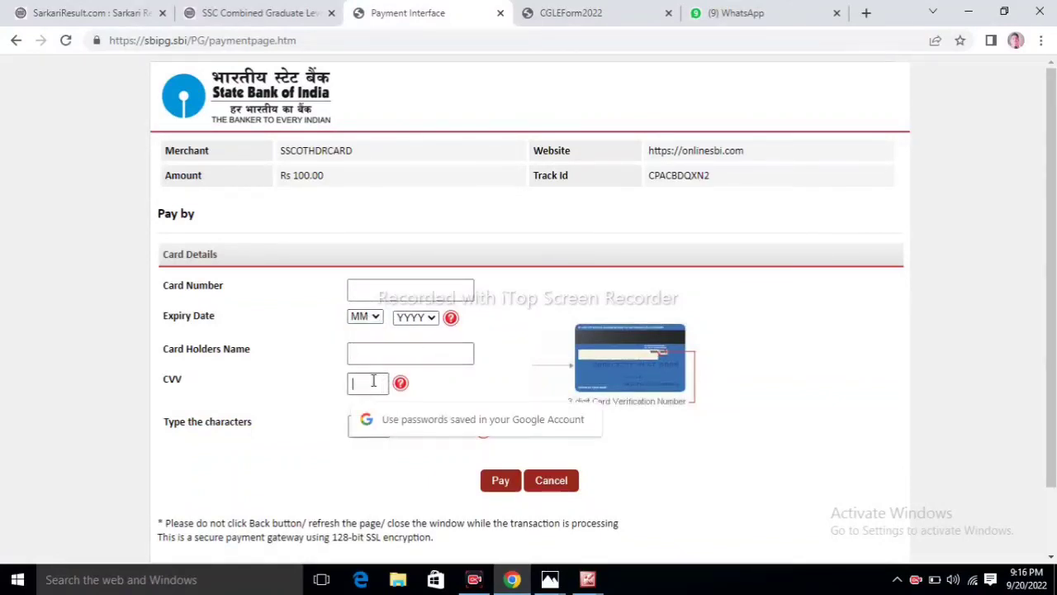
click(336, 446)
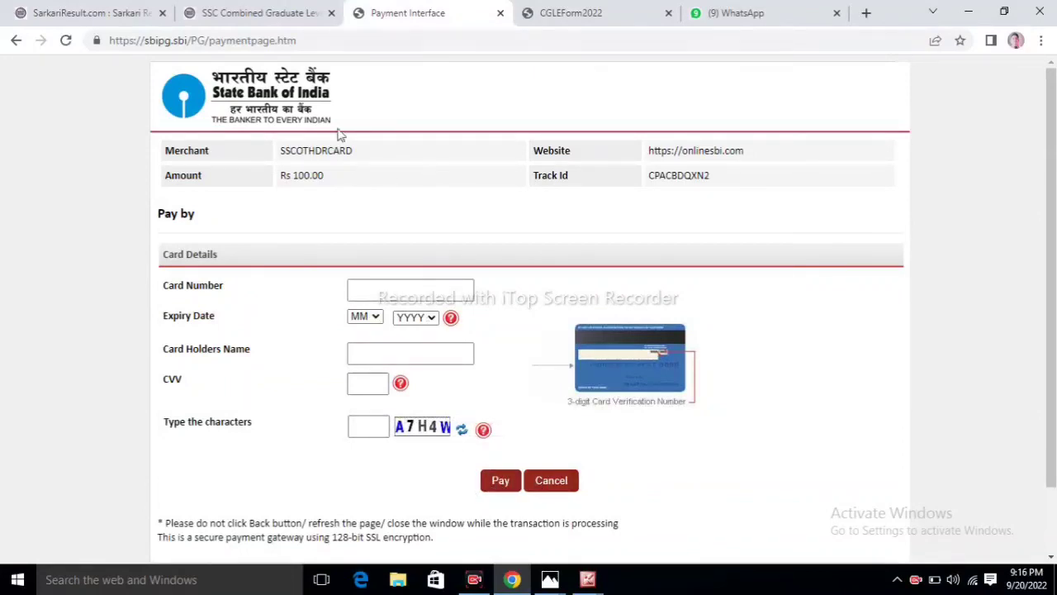
Step: Glance at the Sarkari Result and application copy tabs, returning each time to card payment
click(299, 8)
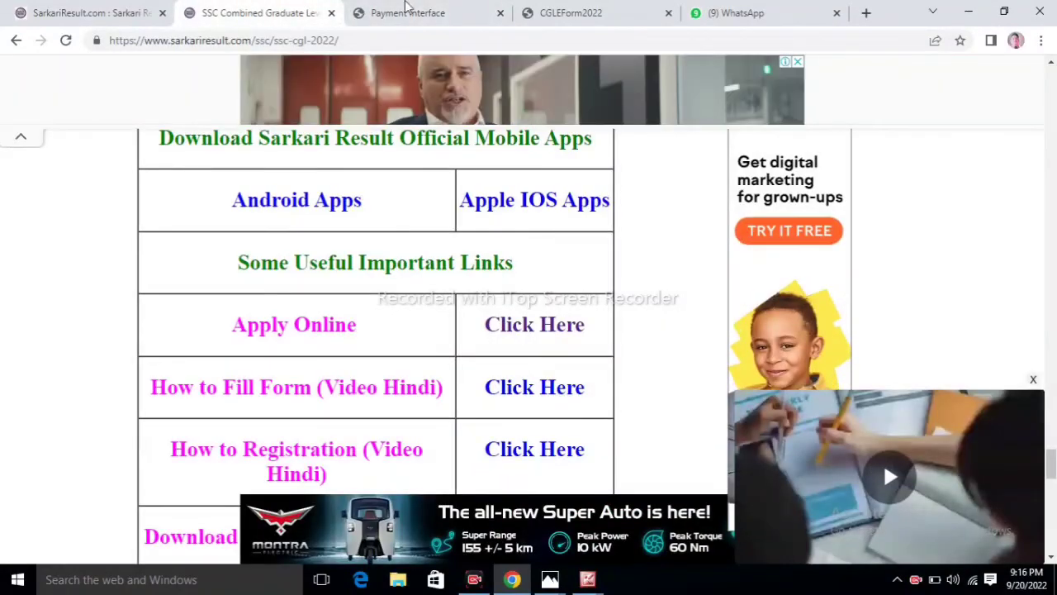
click(423, 10)
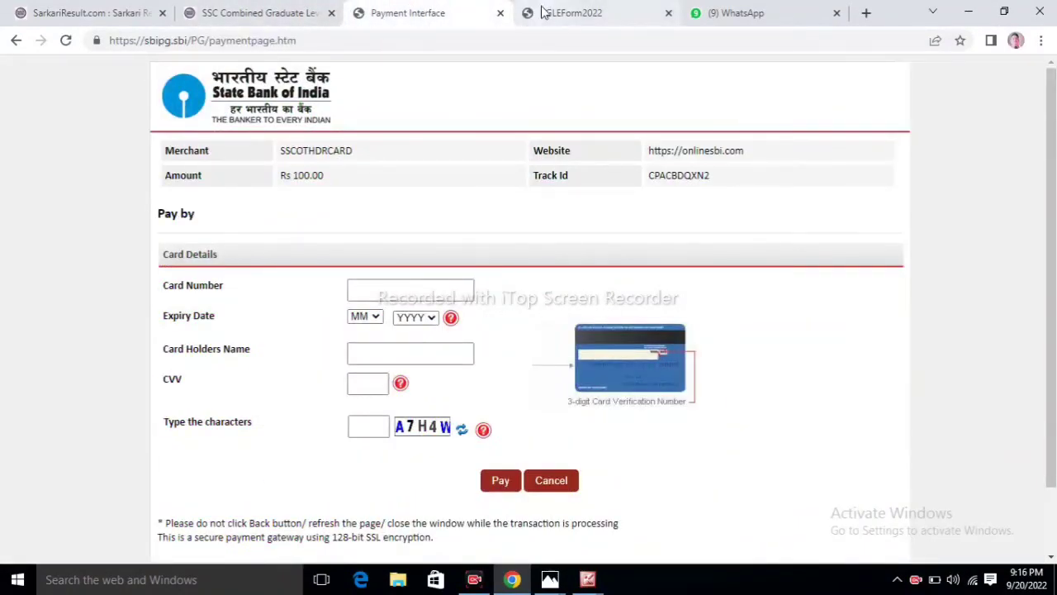
click(541, 12)
click(446, 12)
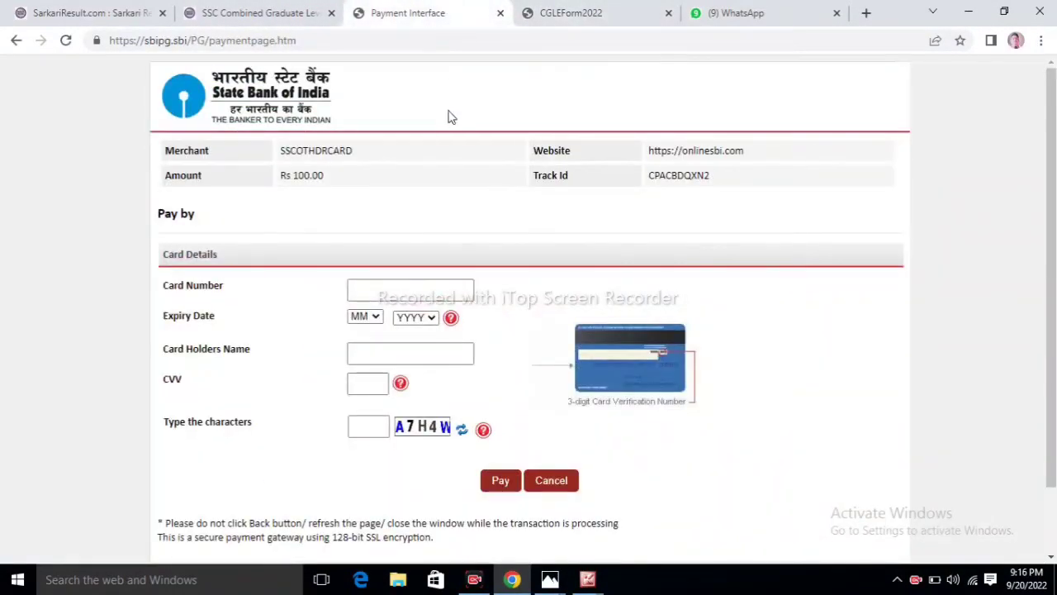